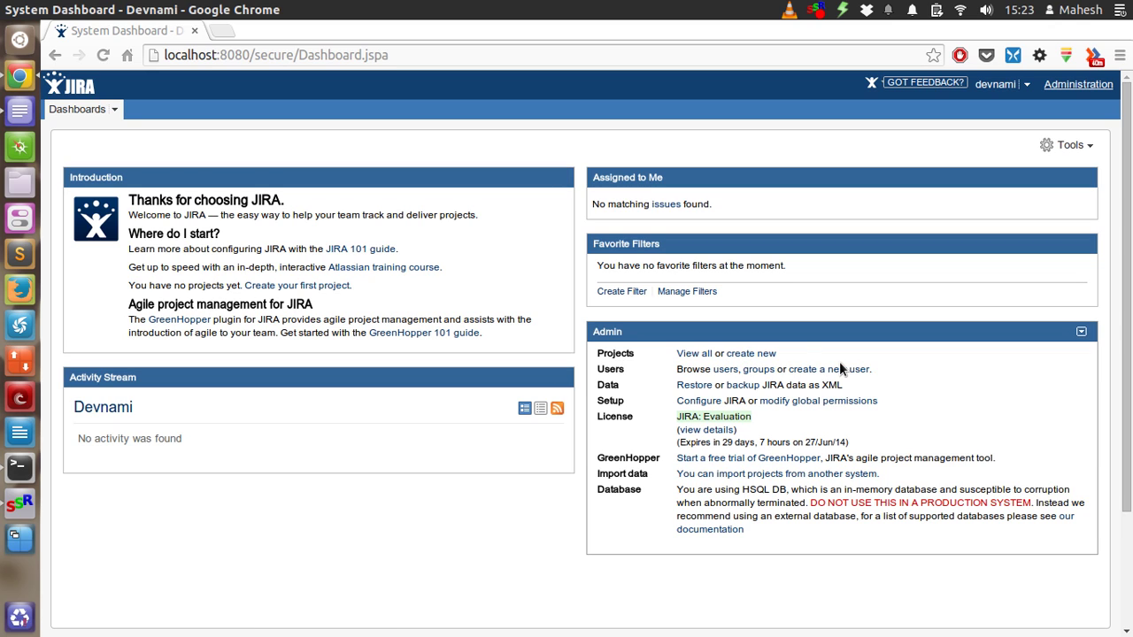
Open the create-new-project link in a second tab and confirm administrator access with the admin password
right_click(746, 358)
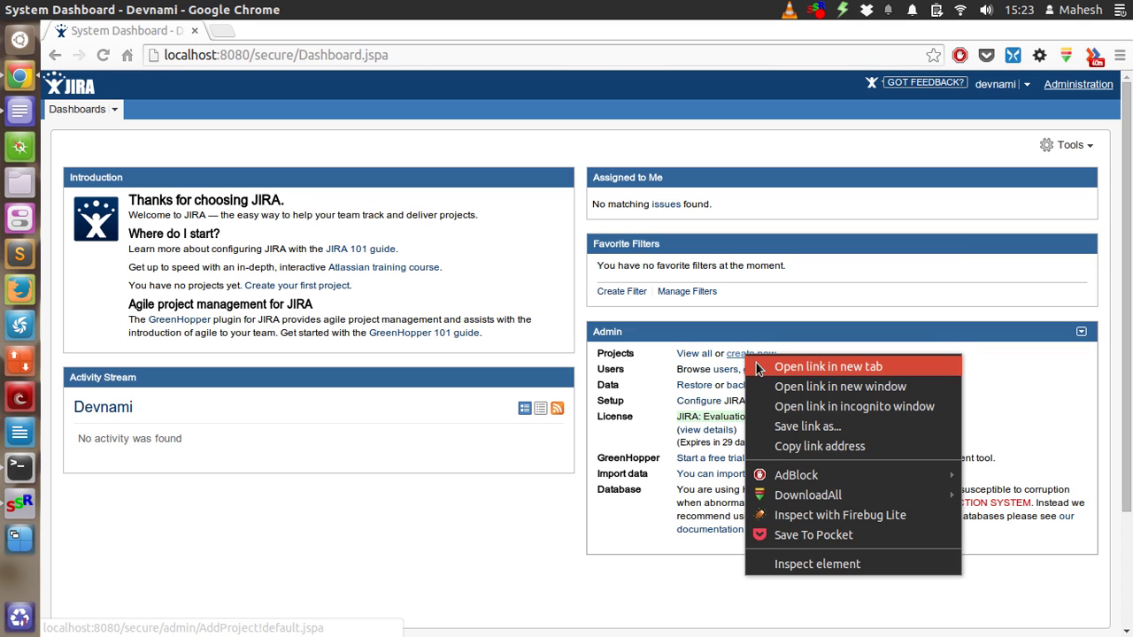
click(756, 363)
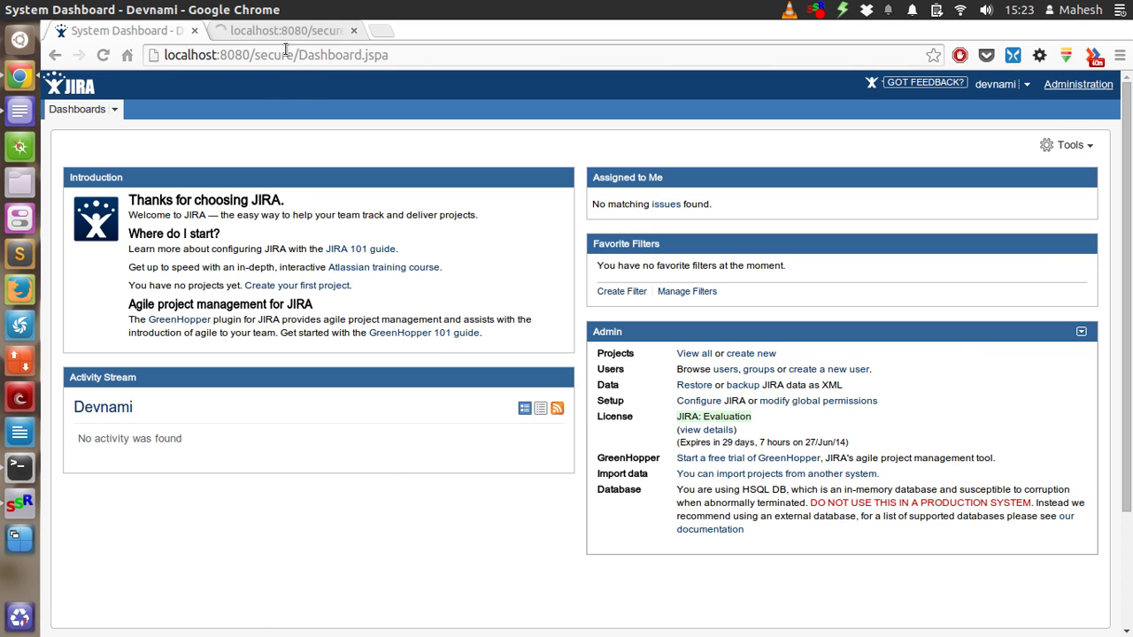
click(285, 29)
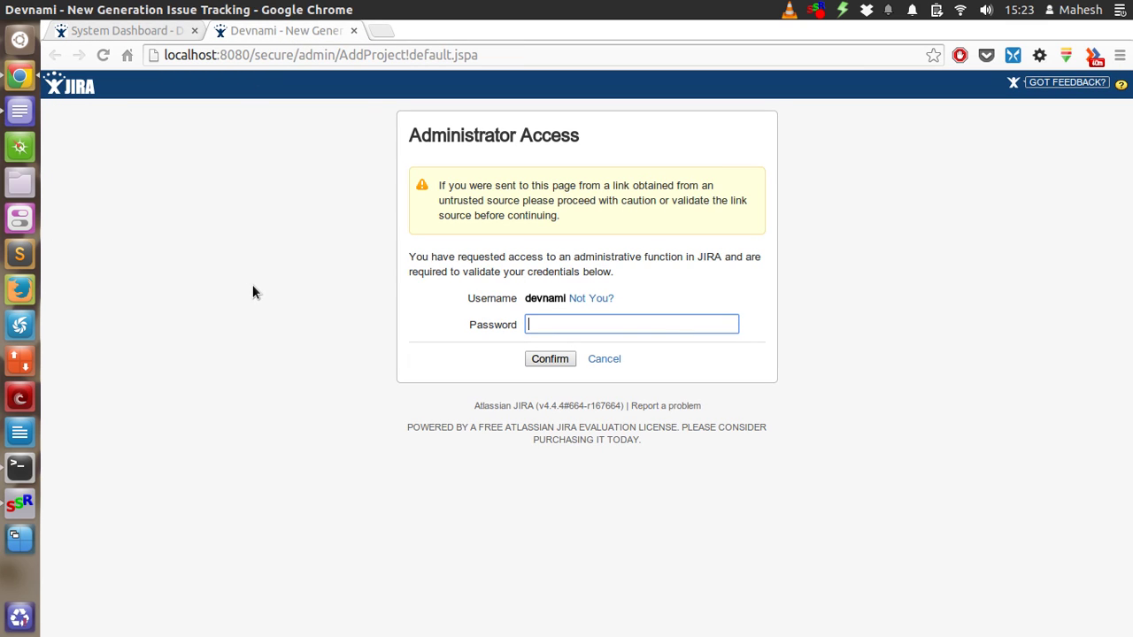
text(••••••)
key(Return)
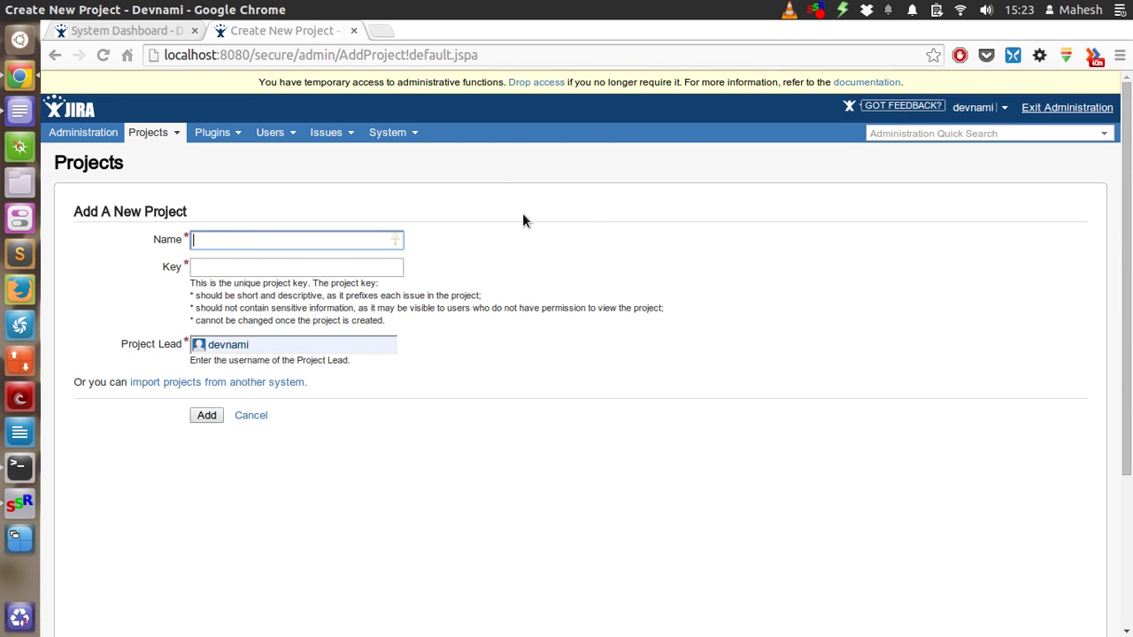
Submit a new project named 'Devnami Web App' with key devnami1, which JIRA rejects
text(Devnami Web Ap)
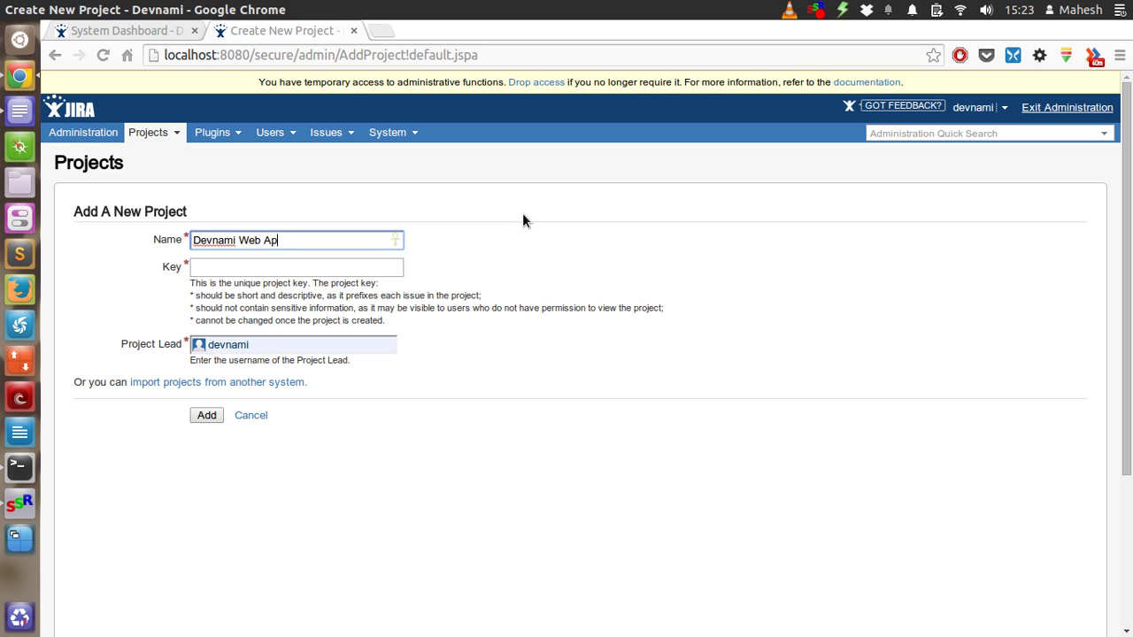
text(p)
key(Tab)
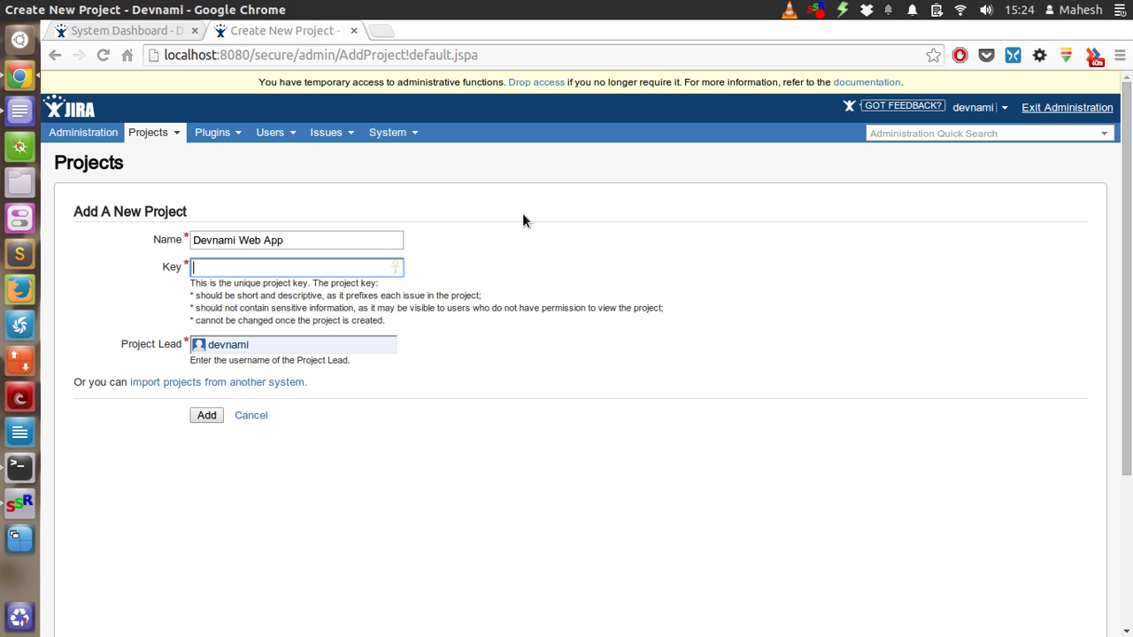
text(devnami1)
click(205, 416)
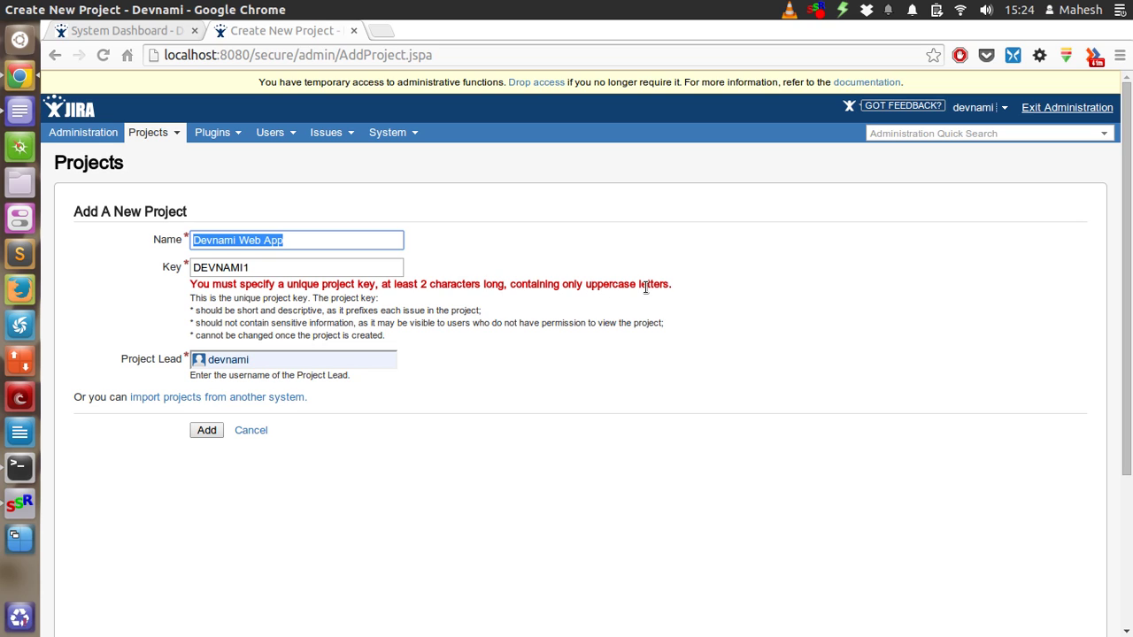
Resubmit with the current key, then strip the trailing 1 from the key
click(253, 268)
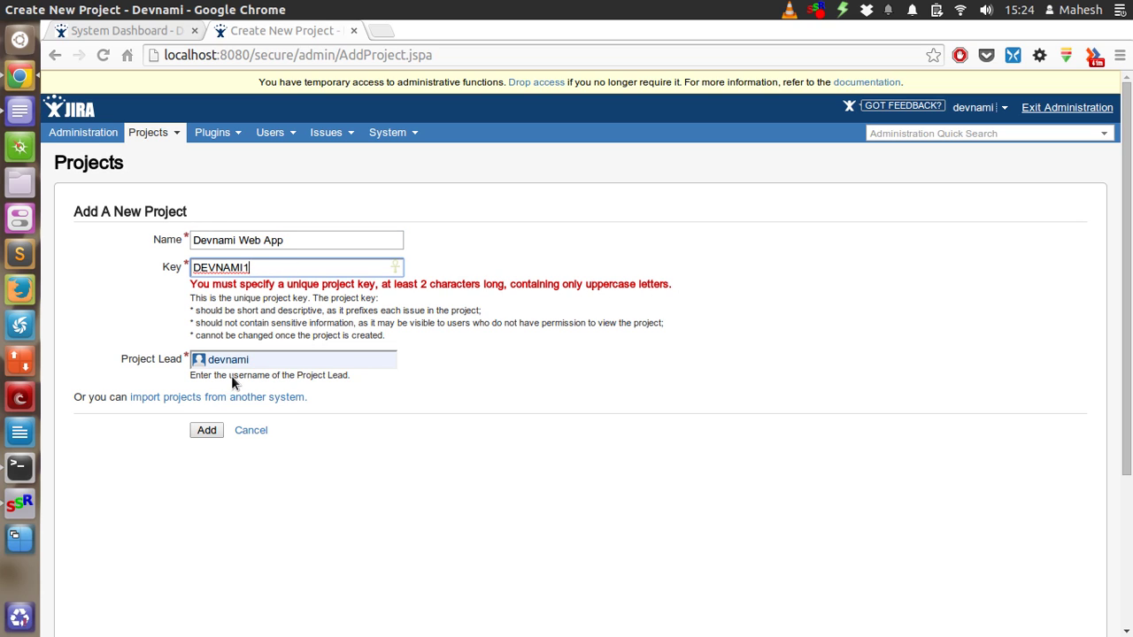
key(Return)
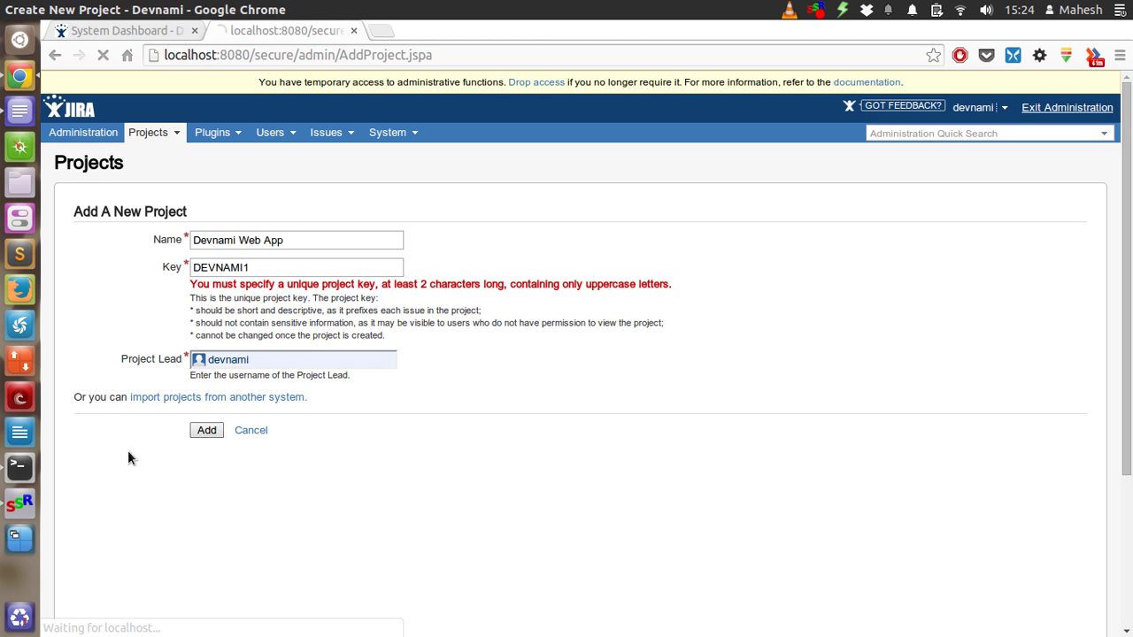
click(243, 269)
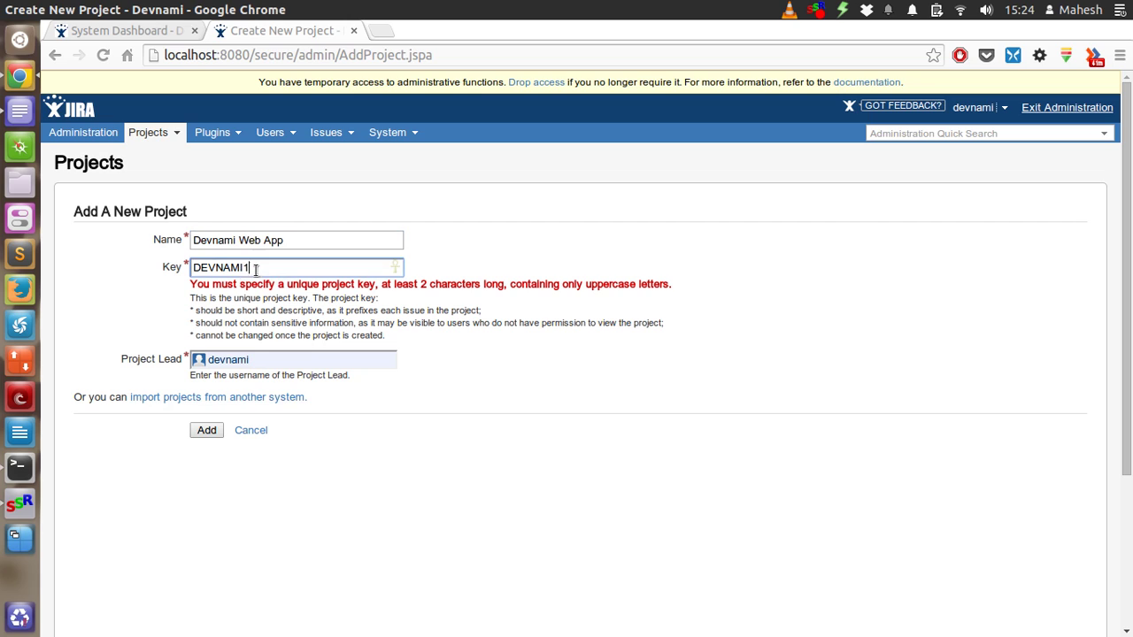
key(BackSpace)
text(1)
key(BackSpace)
key(Left)
key(Left)
key(Left)
key(Right)
click(148, 464)
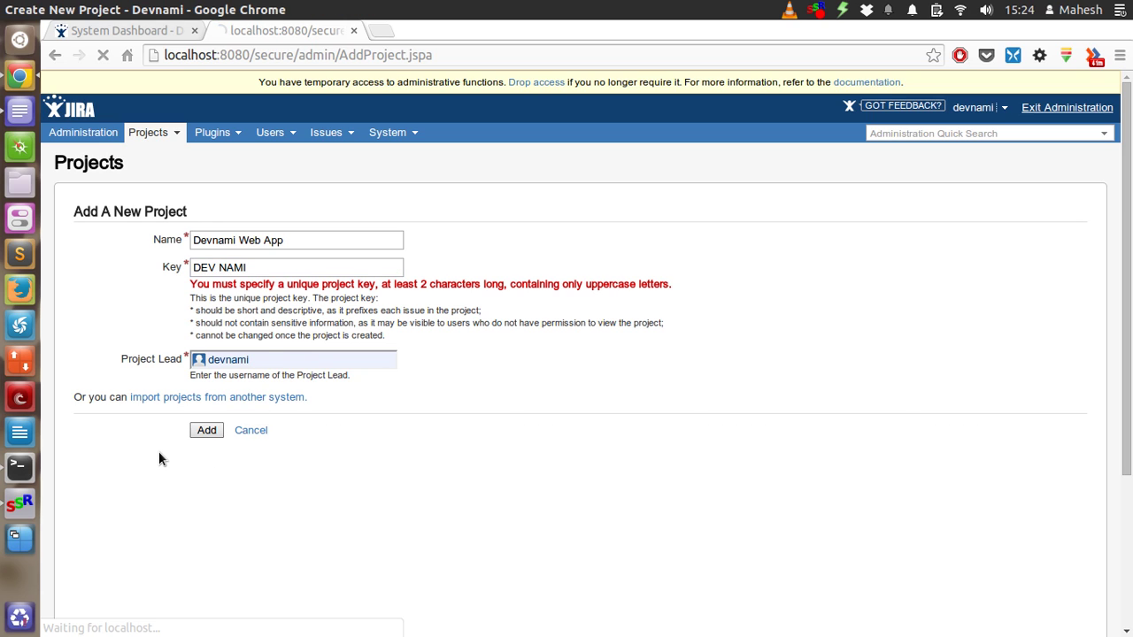
Extend the key with PROJECT so it is uppercase-only and resubmit the project
click(303, 271)
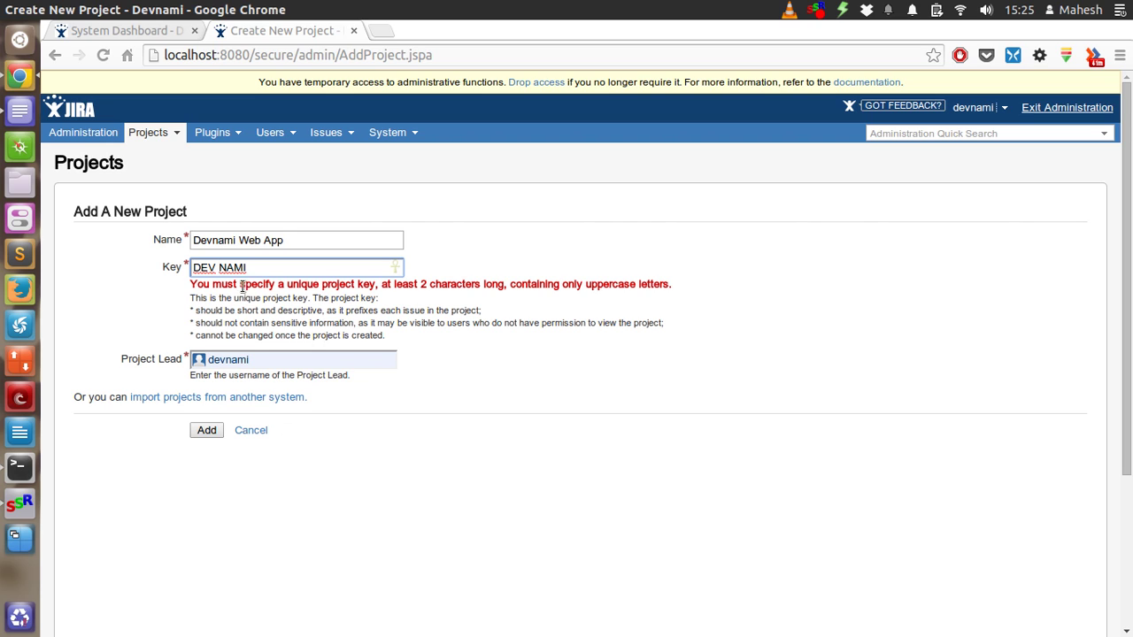
key(BackSpace)
text(PROJECT)
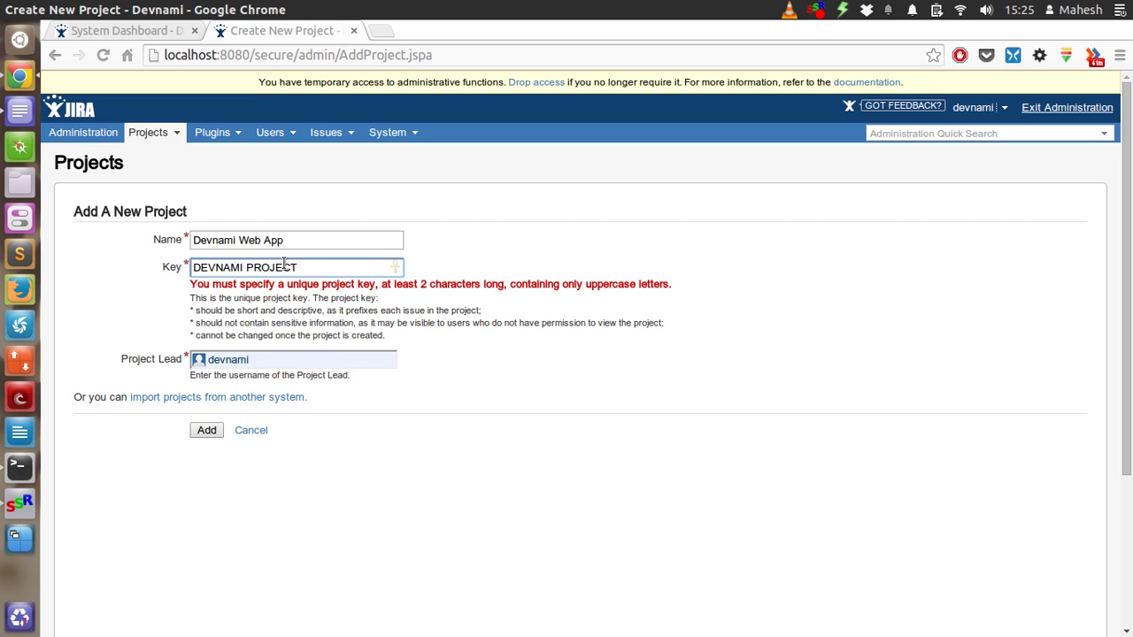
click(210, 433)
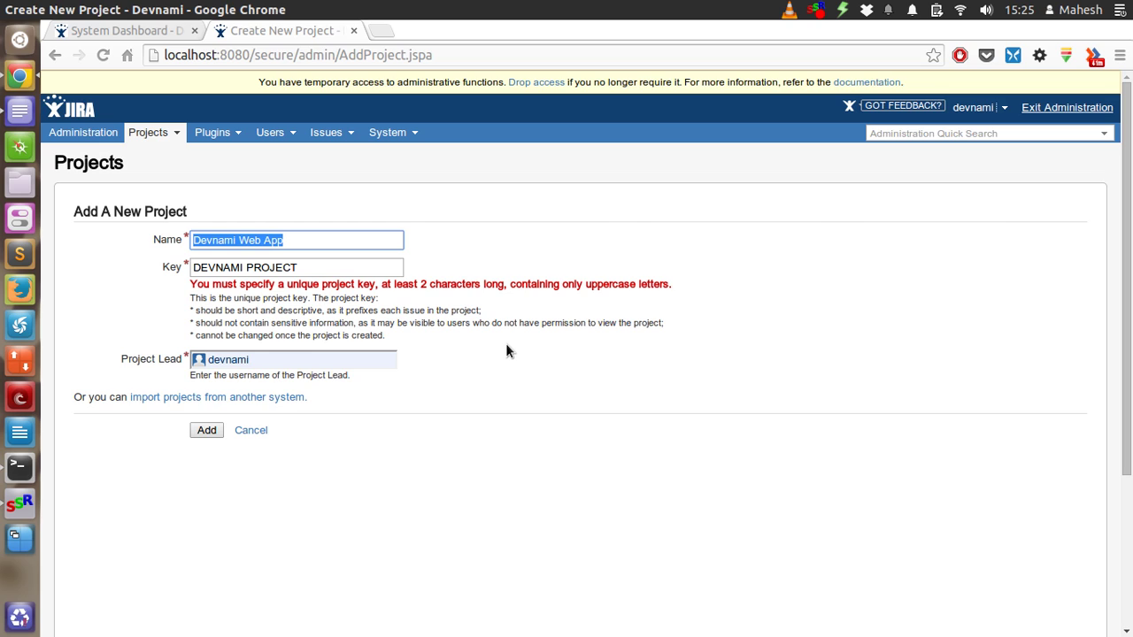
Shorten the key's PROJECT ending to PR so the key reads DEVNAMIPR
click(305, 263)
drag(297, 267, 244, 268)
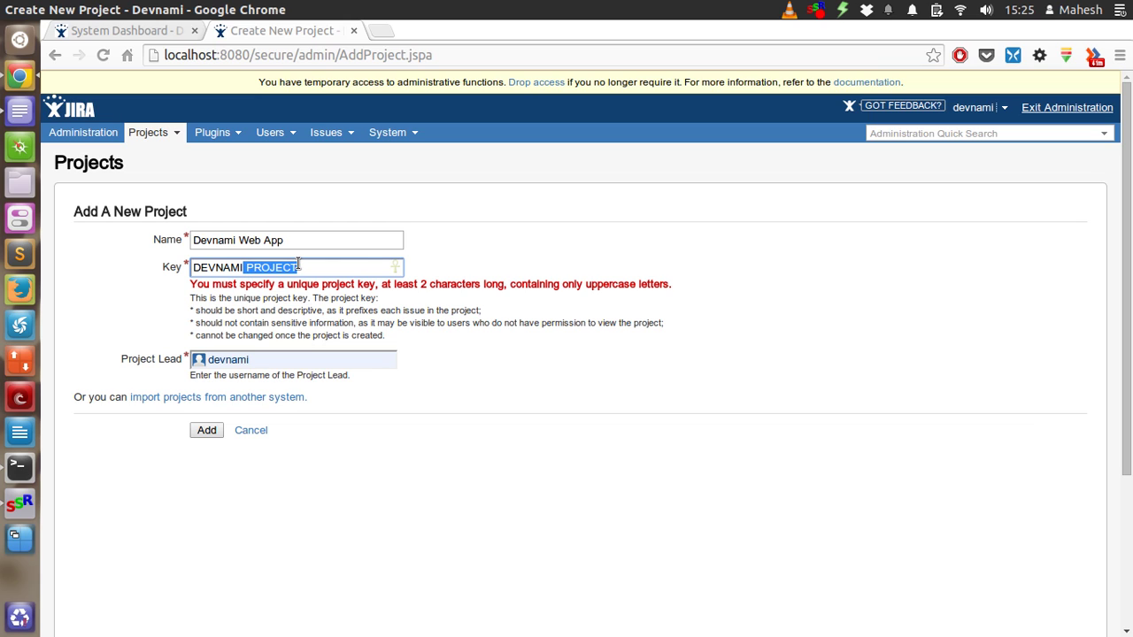
key(BackSpace)
text(p)
key(BackSpace)
text(PR)
Create the project with key DEVNAMIPR and scroll through its summary of default schemes
click(210, 425)
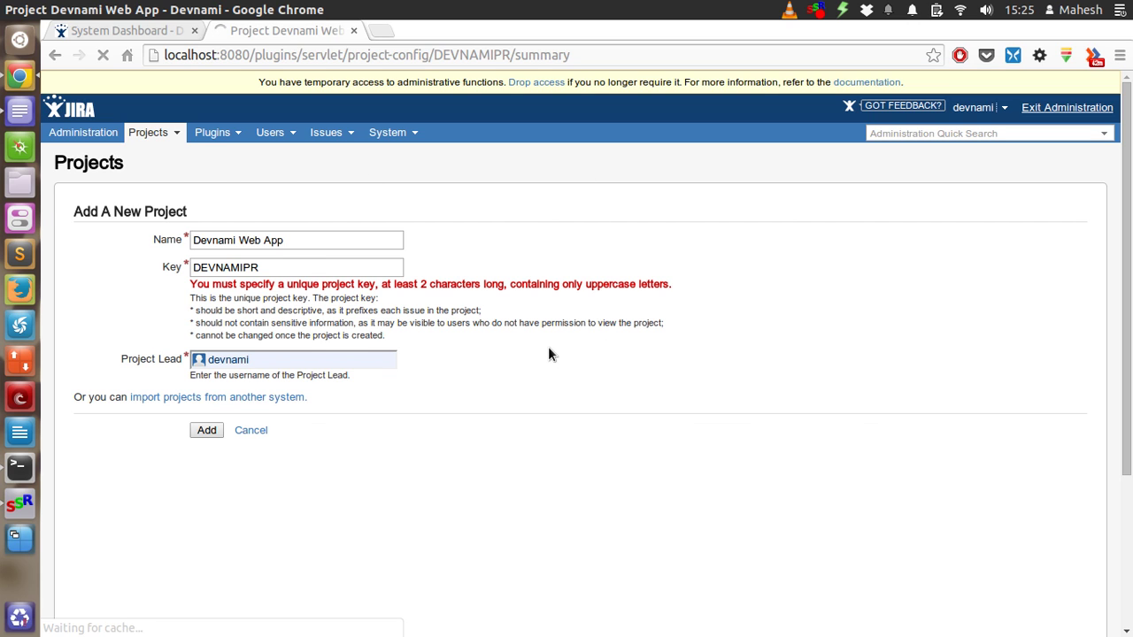
scroll(545, 345, down, 1)
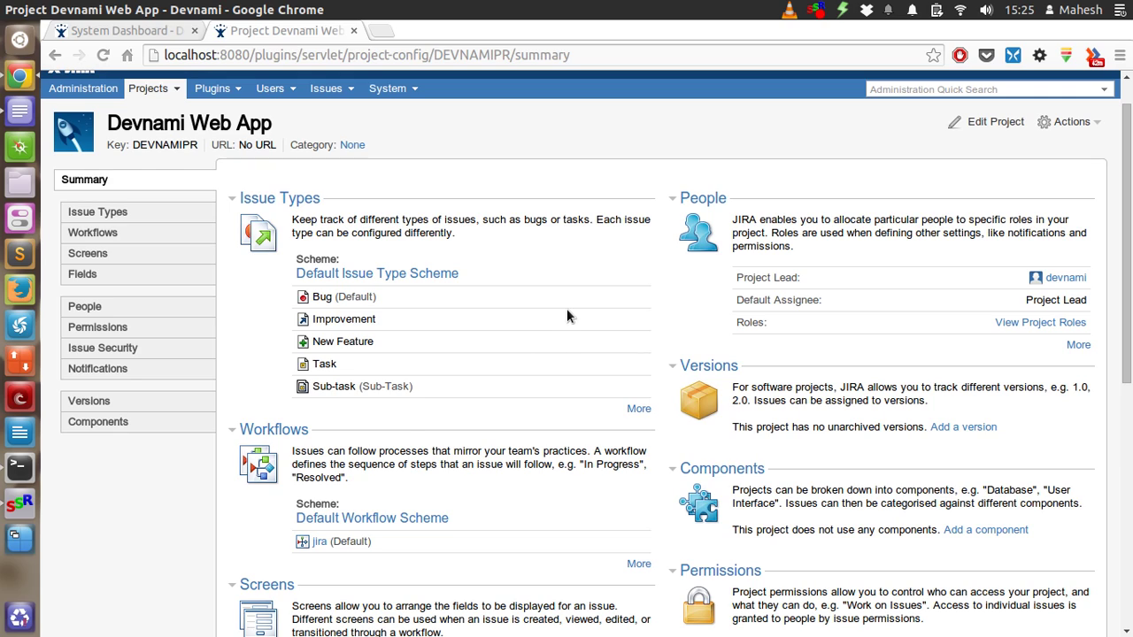
scroll(567, 315, down, 10)
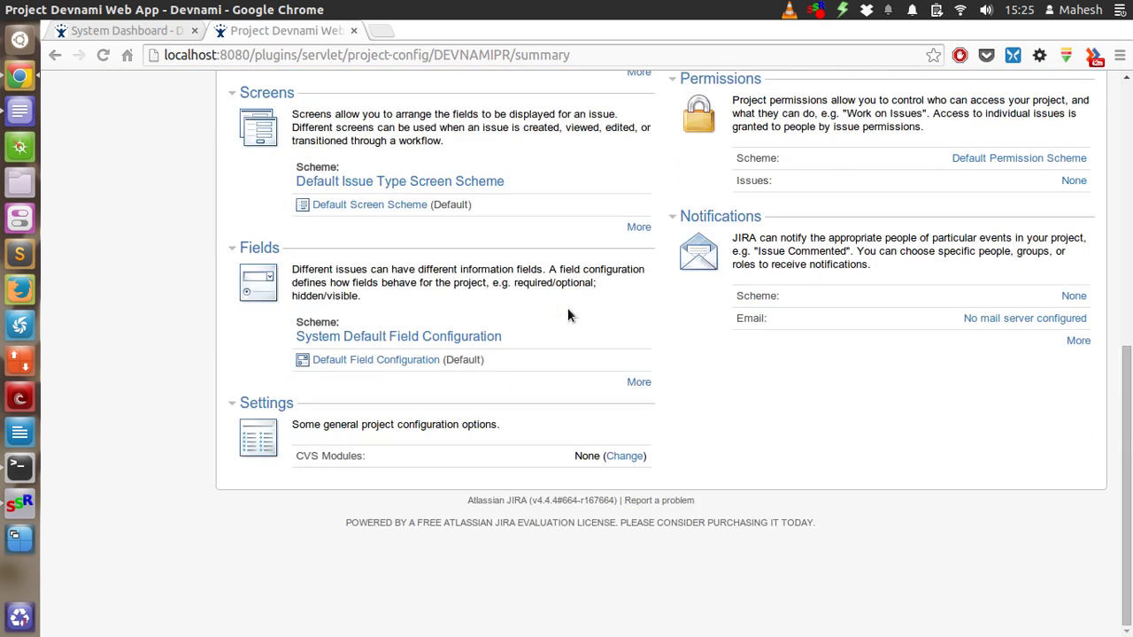
scroll(567, 315, up, 10)
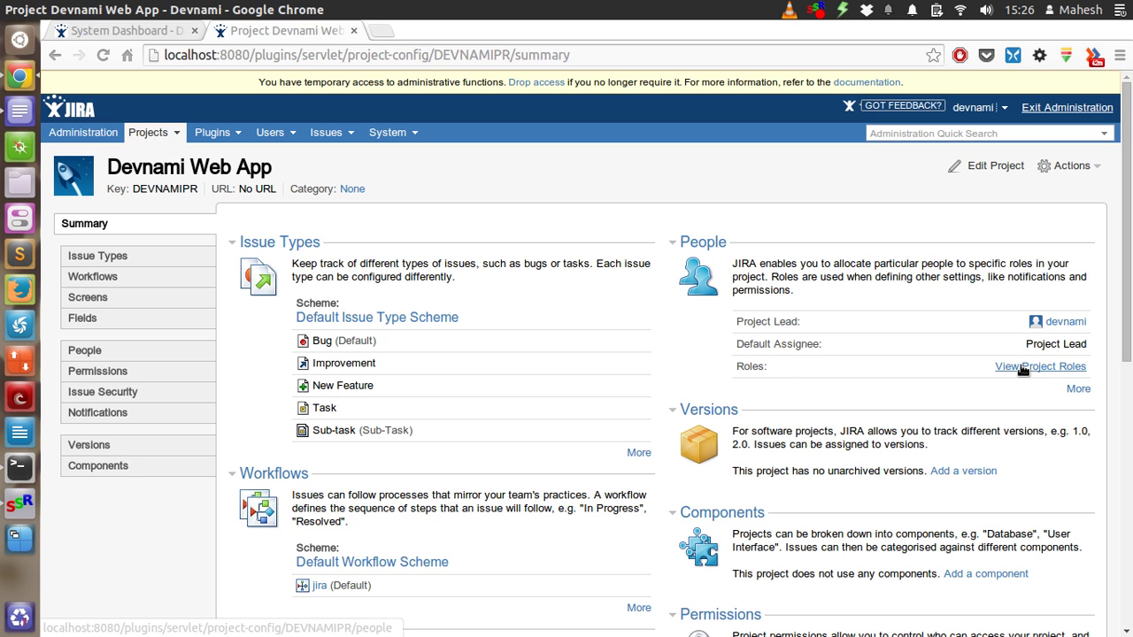
scroll(884, 257, down, 3)
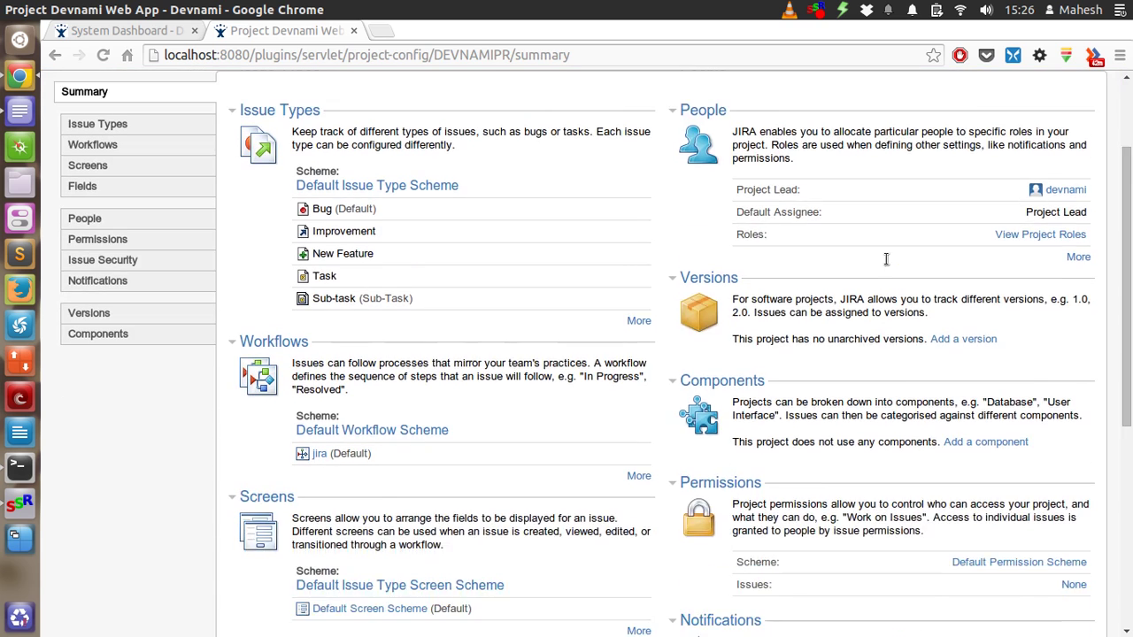
scroll(885, 257, down, 1)
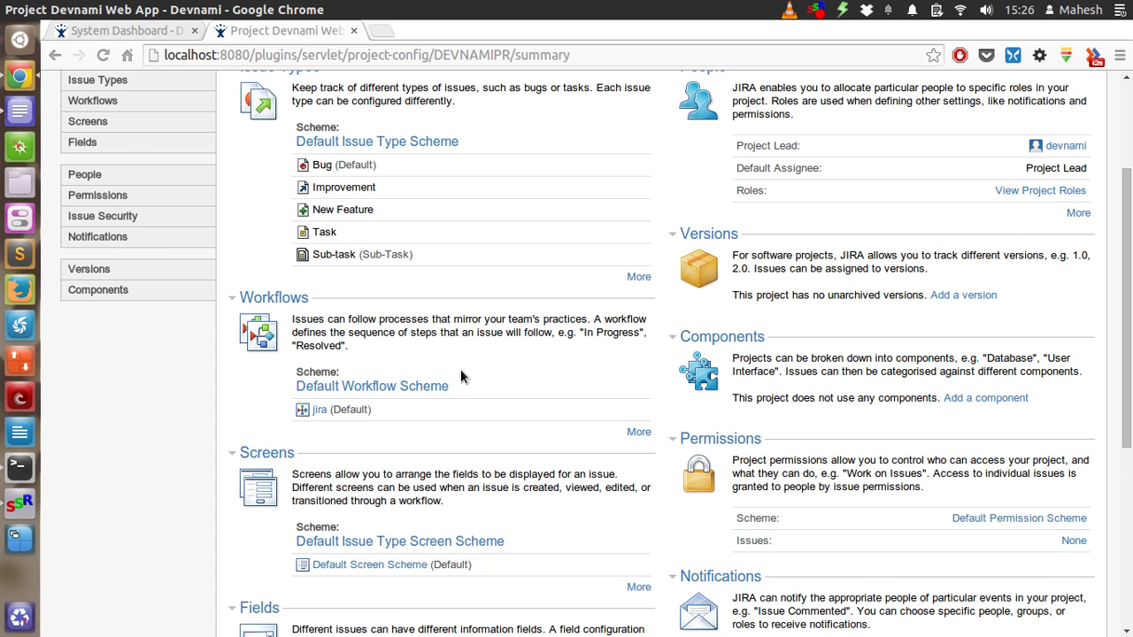
scroll(460, 372, down, 3)
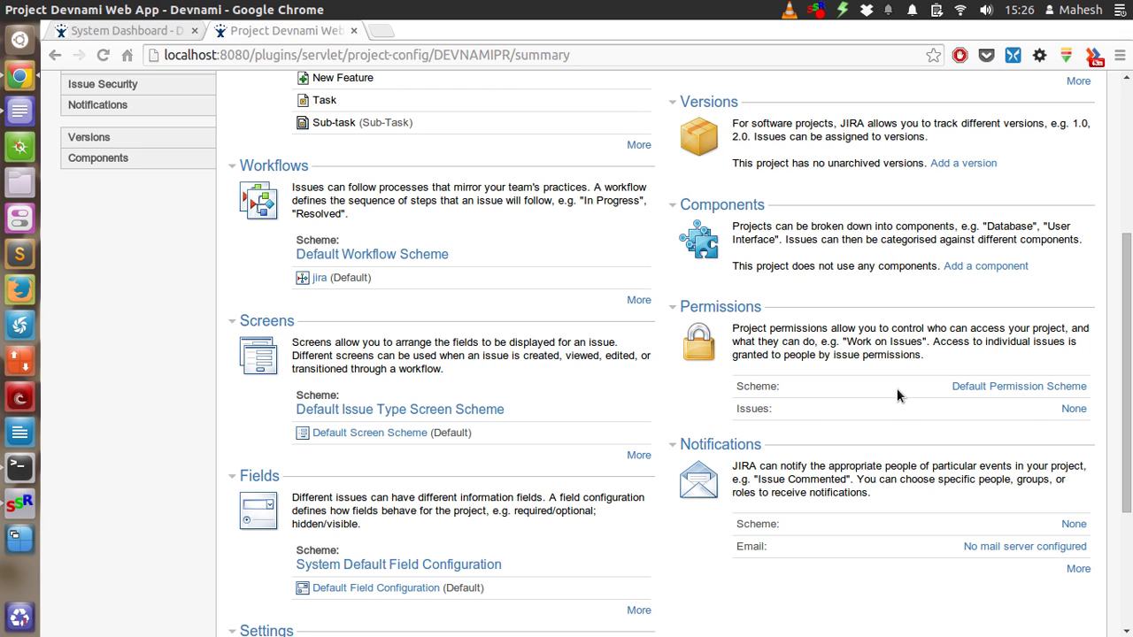
scroll(495, 306, down, 3)
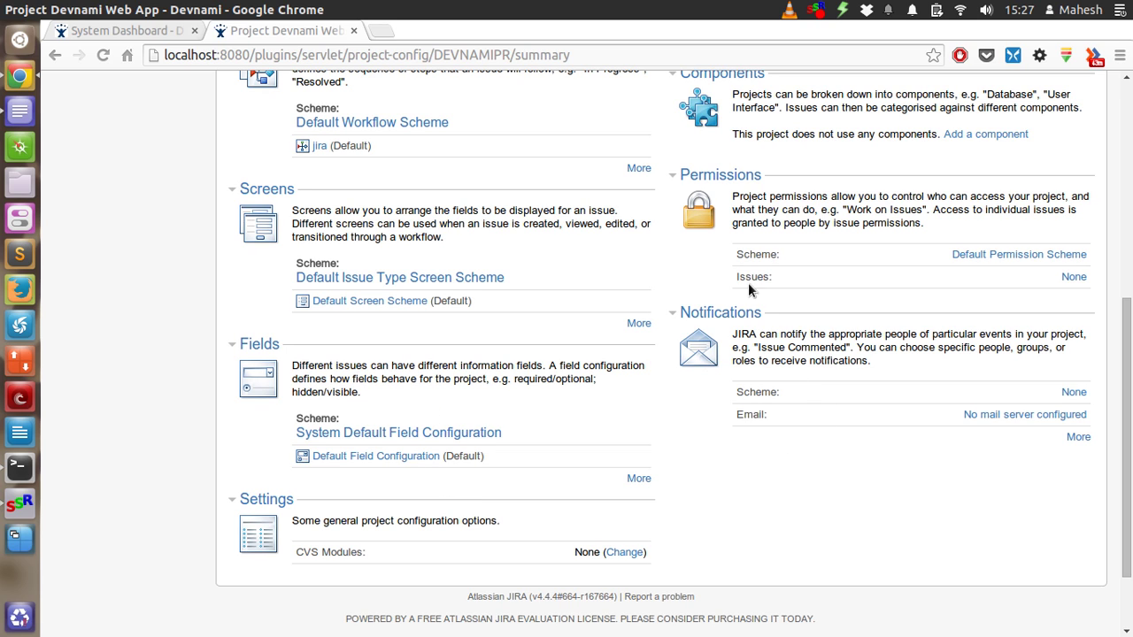
scroll(816, 413, up, 10)
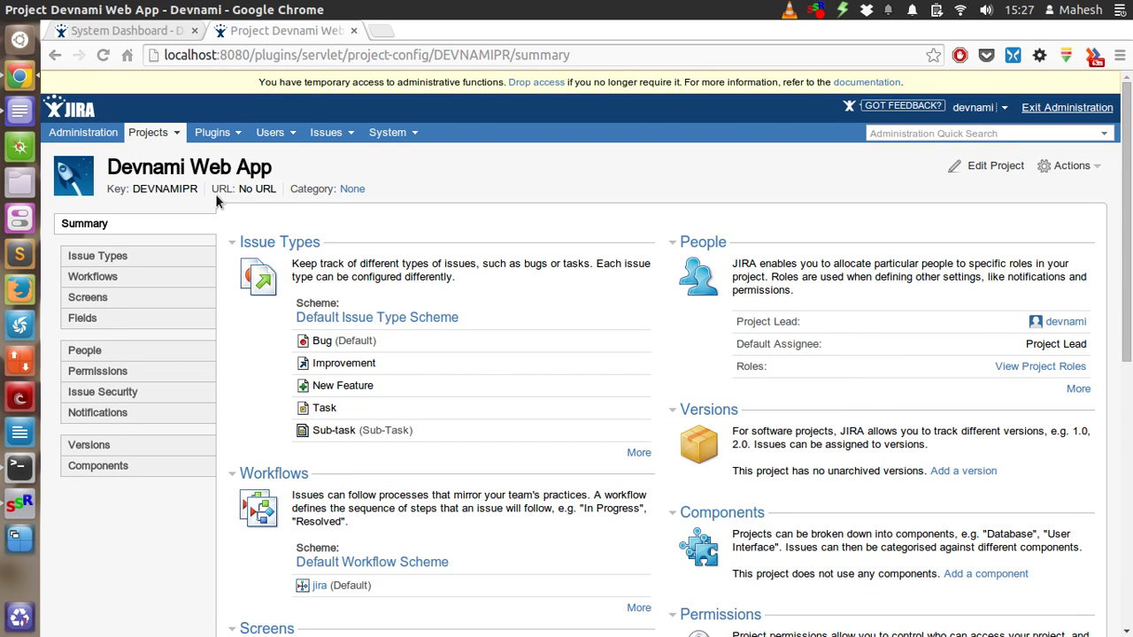
Add version 'Web App 1.0' described 'First version of webapp', releasing 29/May/14
click(171, 135)
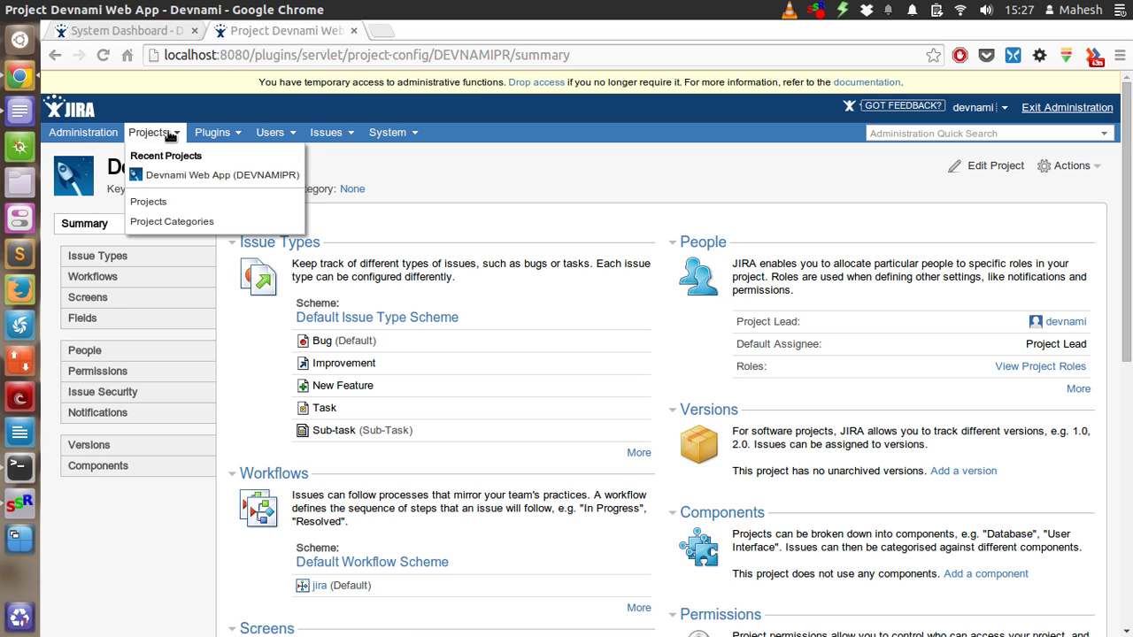
click(171, 177)
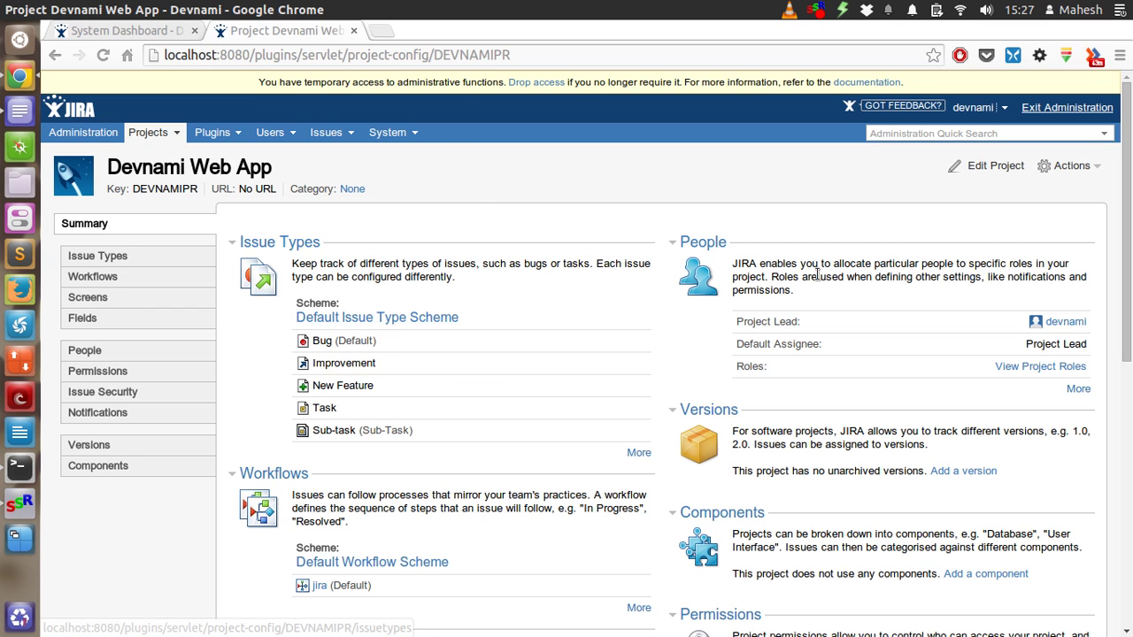
scroll(854, 305, down, 3)
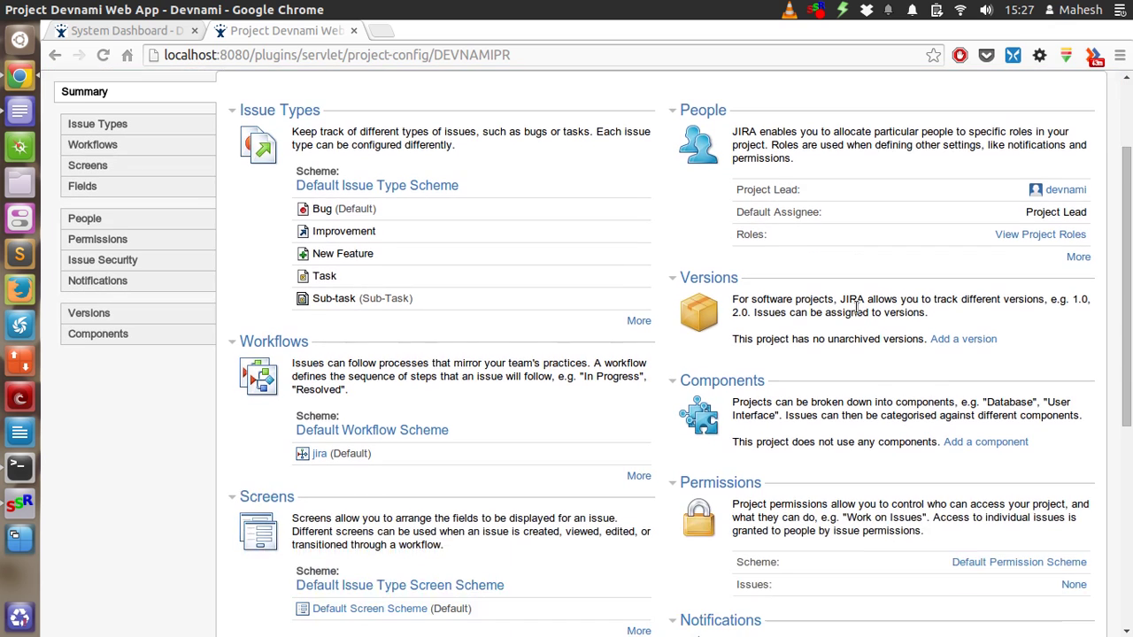
click(951, 339)
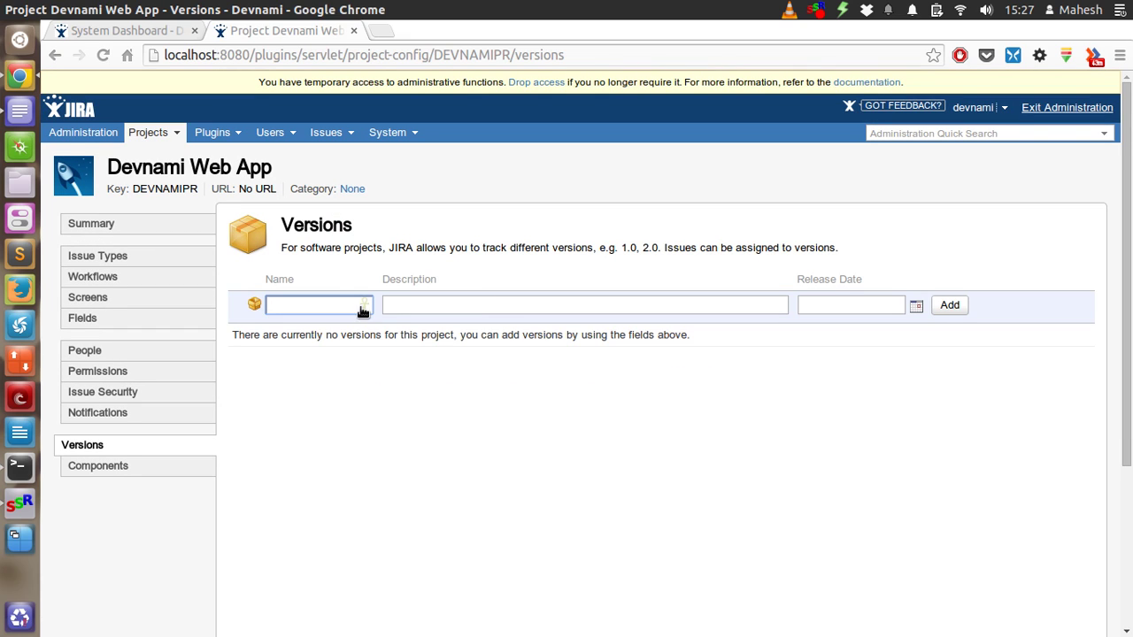
text(Web App 1.0)
key(Tab)
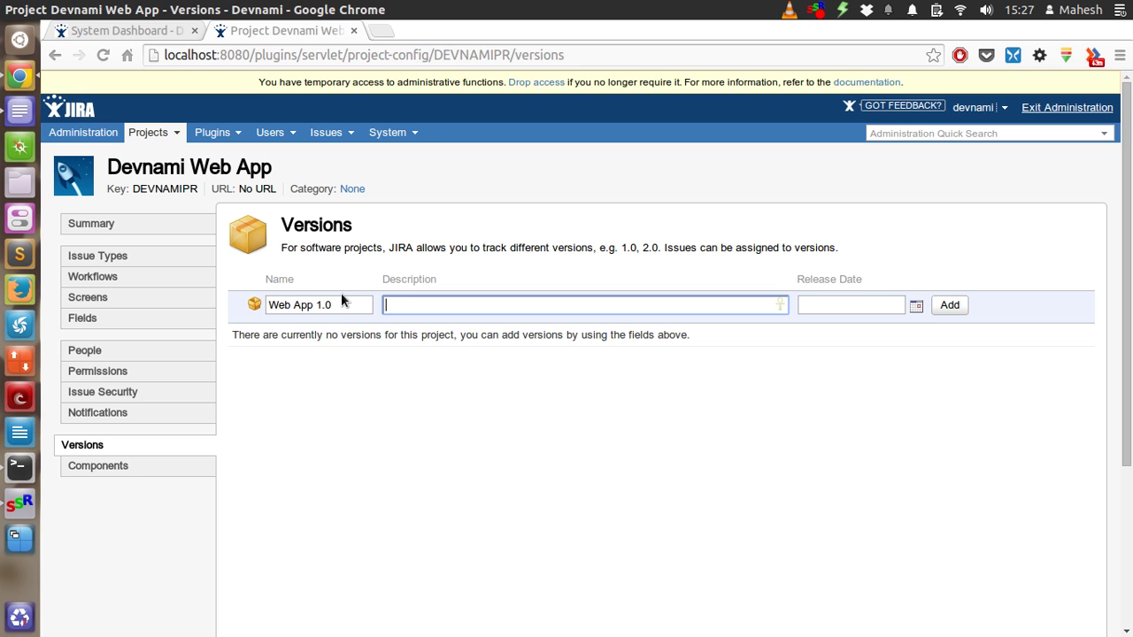
text(First version of webapp)
key(Tab)
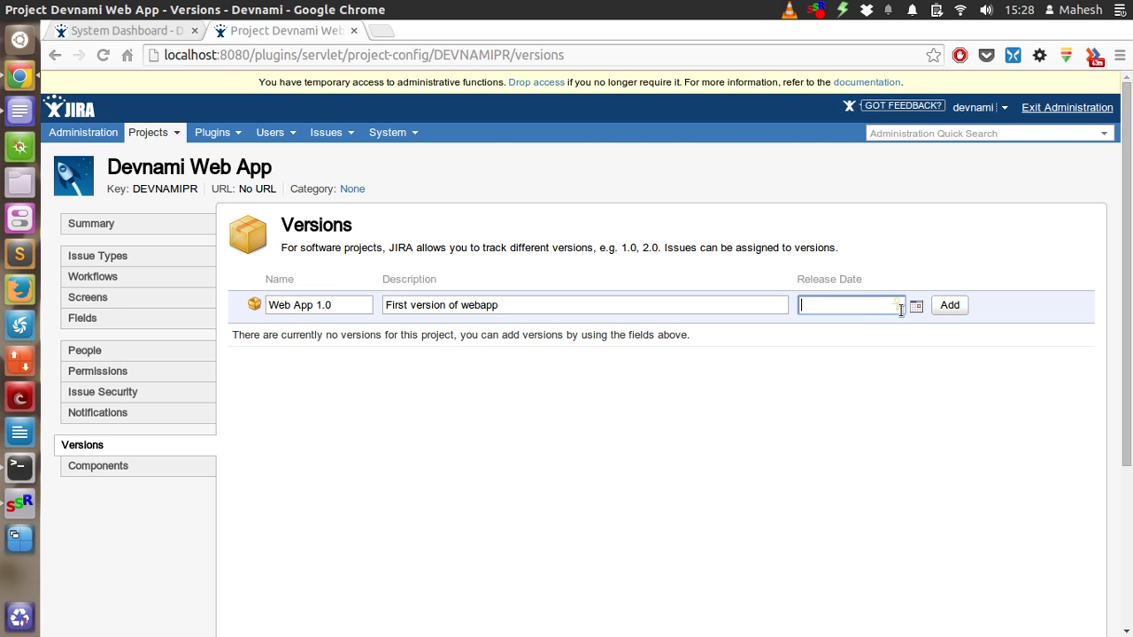
click(915, 306)
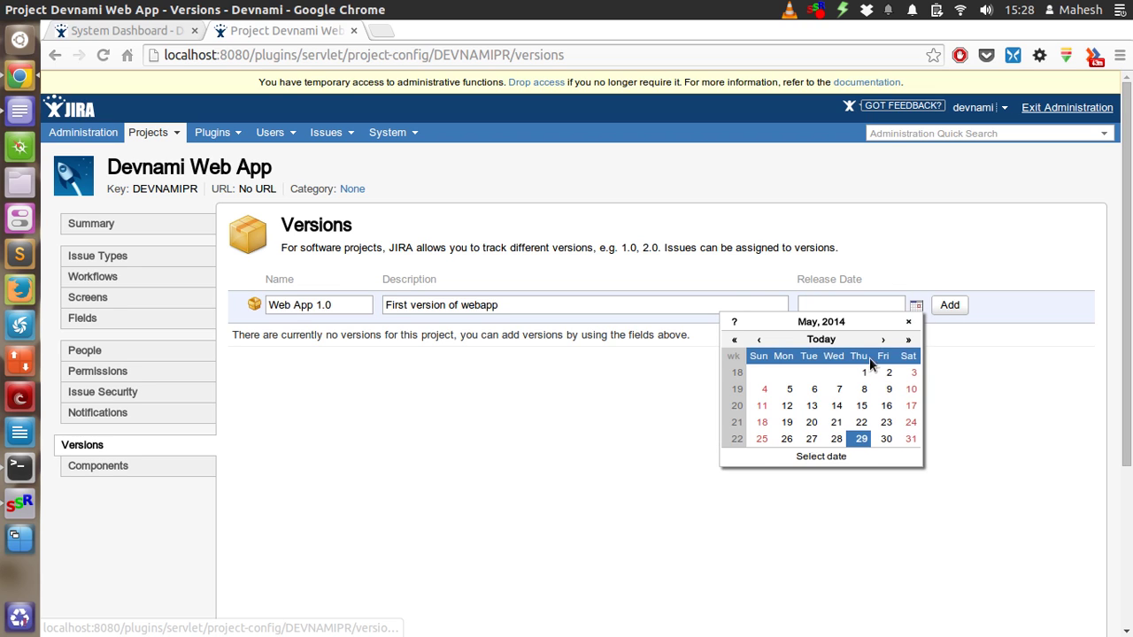
click(861, 439)
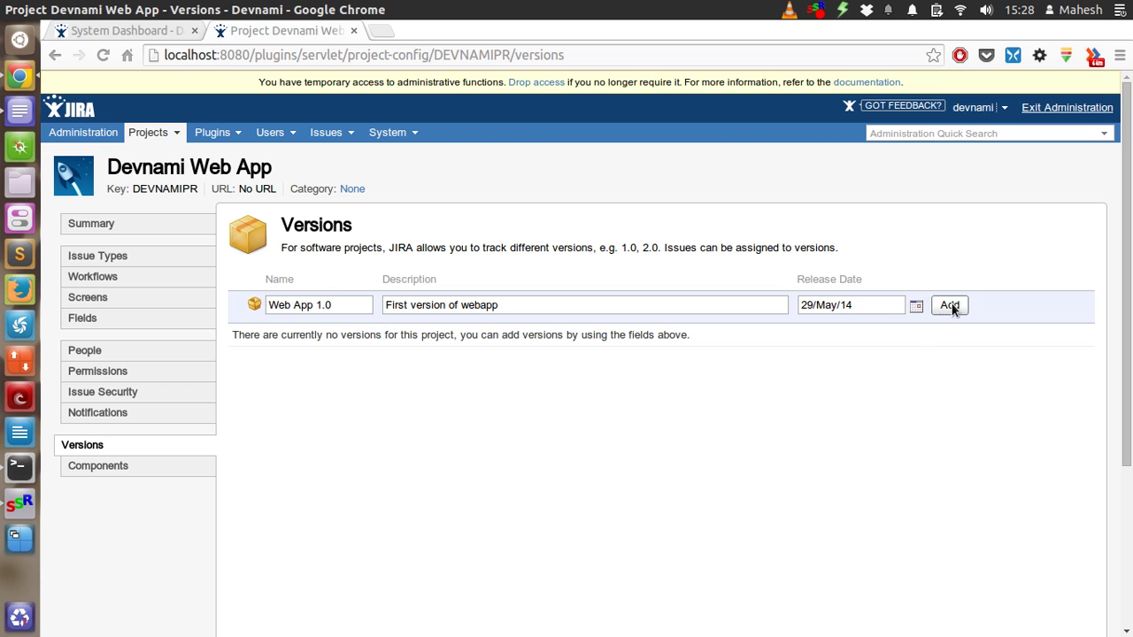
click(952, 306)
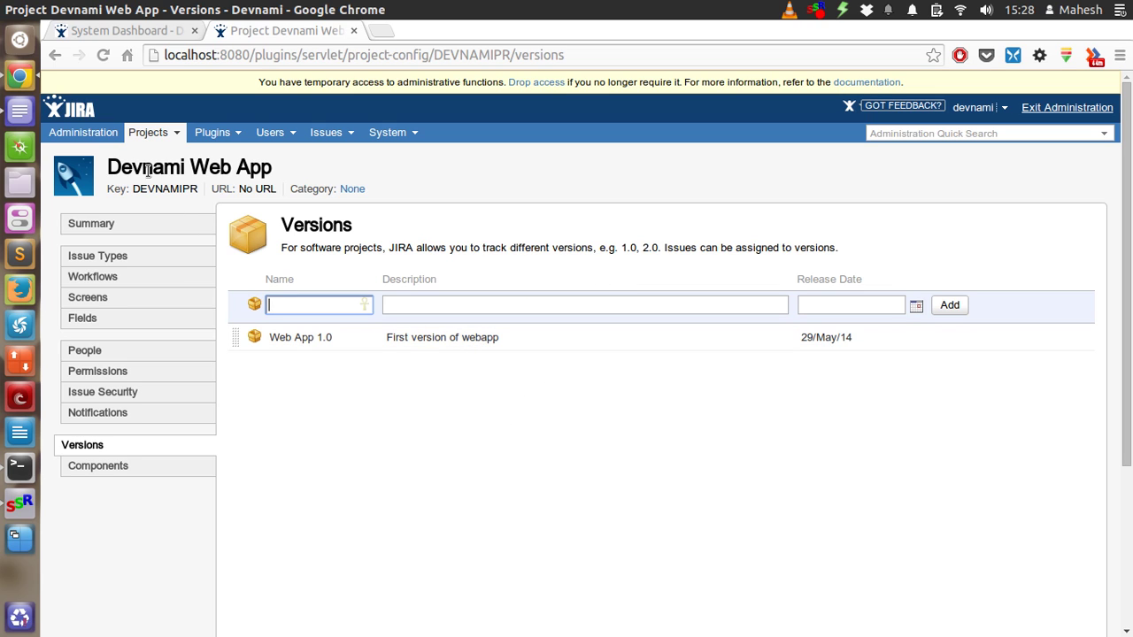
Return to the Devnami Web App summary via Recent Projects and scroll through it
click(129, 149)
click(148, 132)
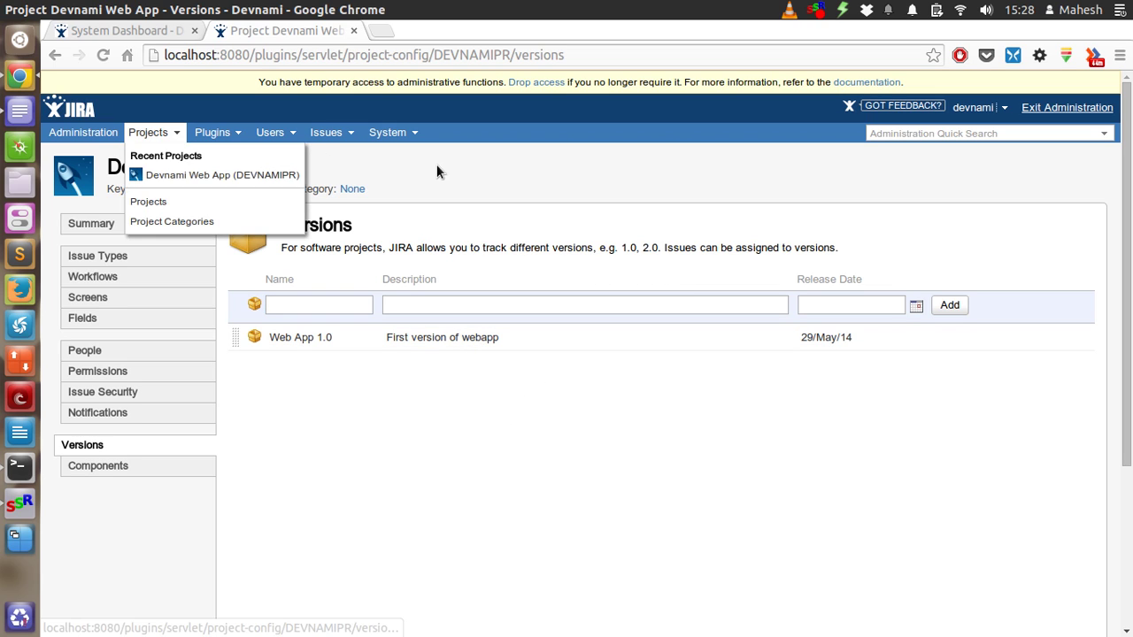
click(253, 174)
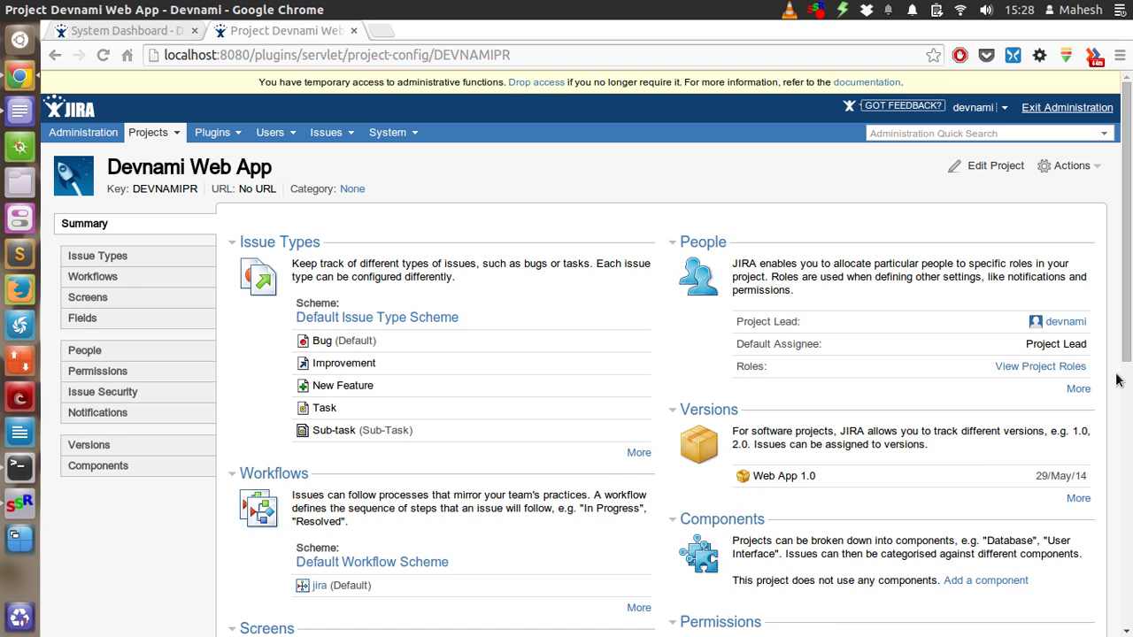
scroll(1116, 380, down, 2)
scroll(1117, 380, down, 1)
scroll(1117, 379, up, 1)
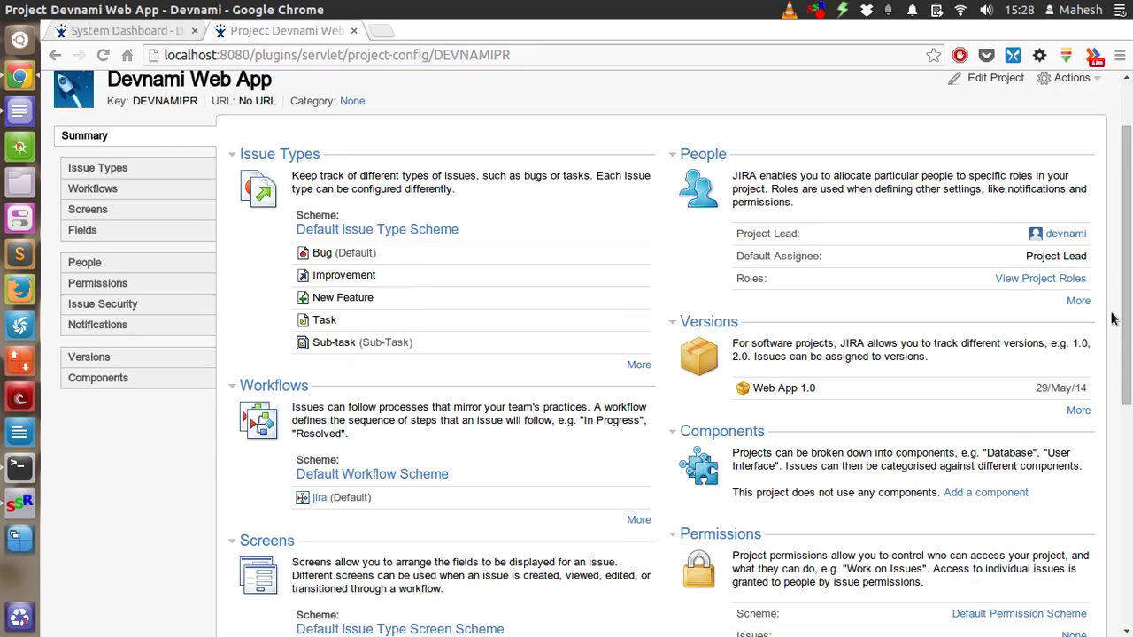
Open the project roles and add user1 to the Administrators role
click(1049, 281)
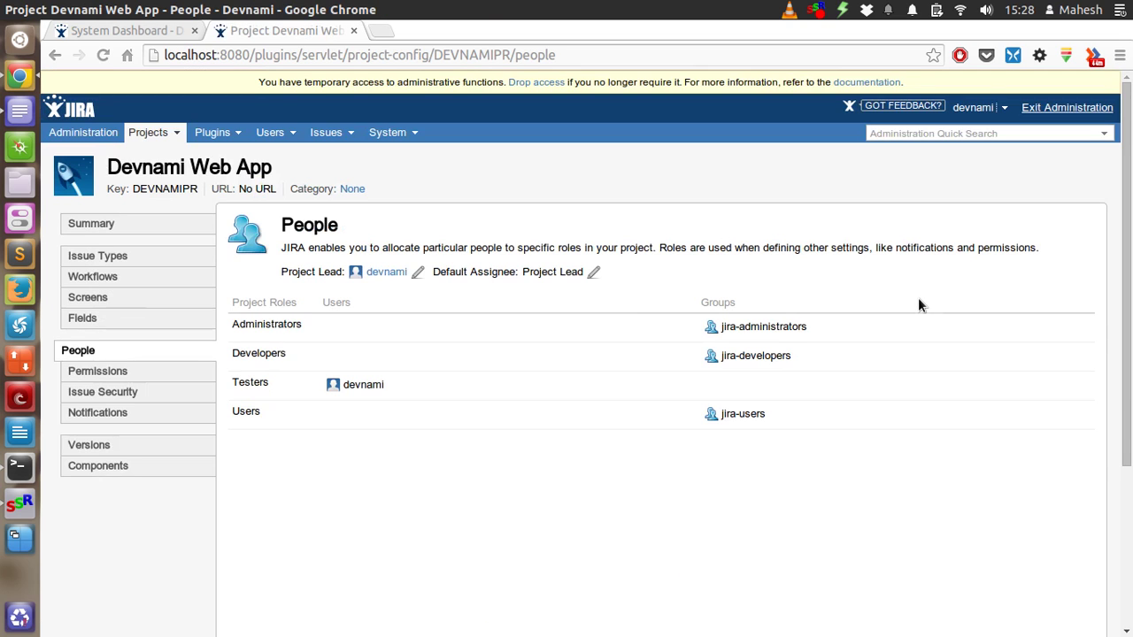
mouse_move(484, 316)
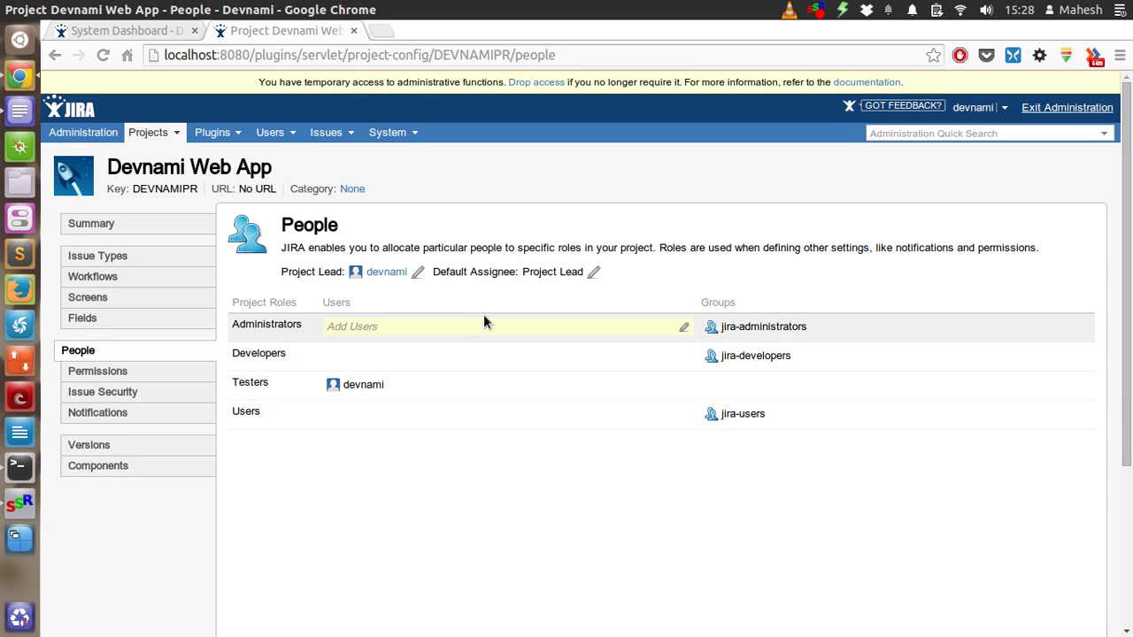
click(457, 329)
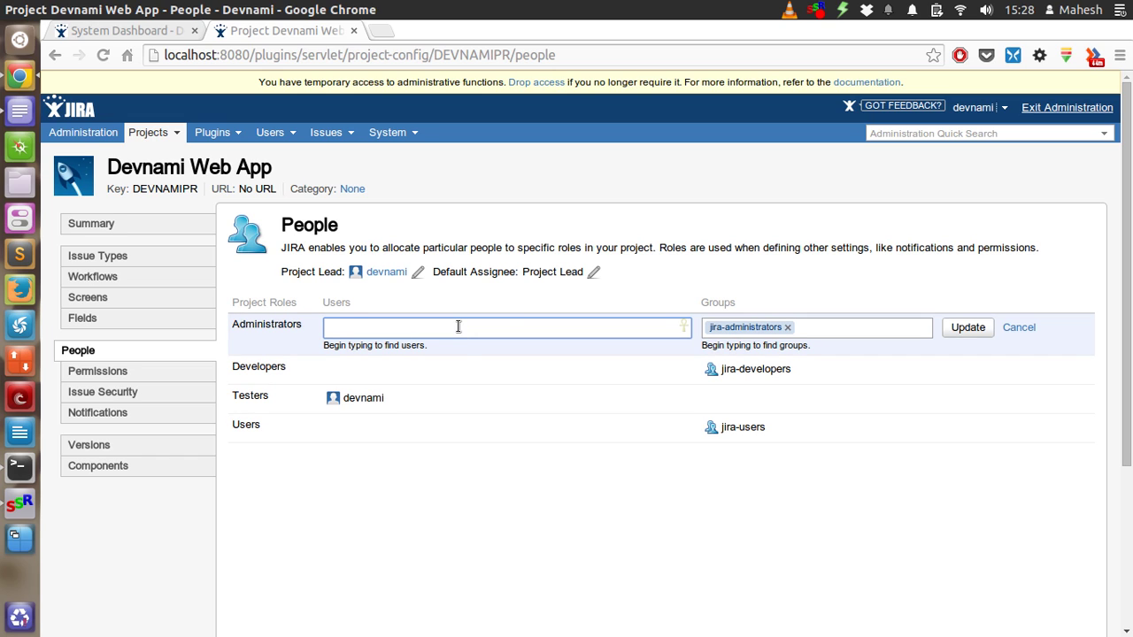
text(useer1)
key(BackSpace)
key(BackSpace)
key(BackSpace)
text(r1)
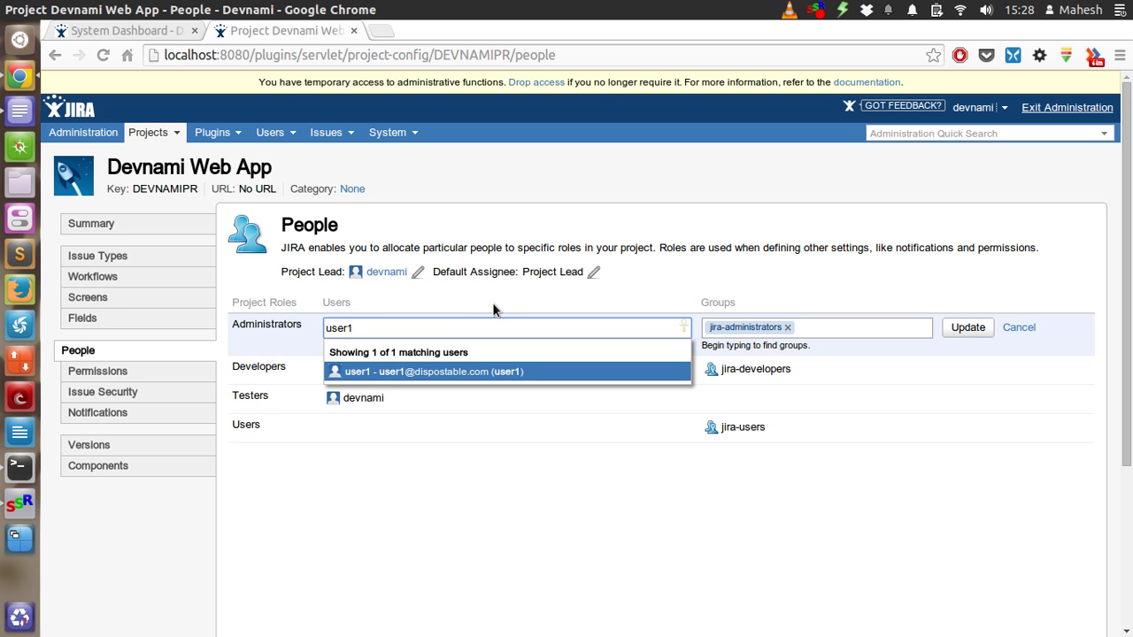
click(482, 371)
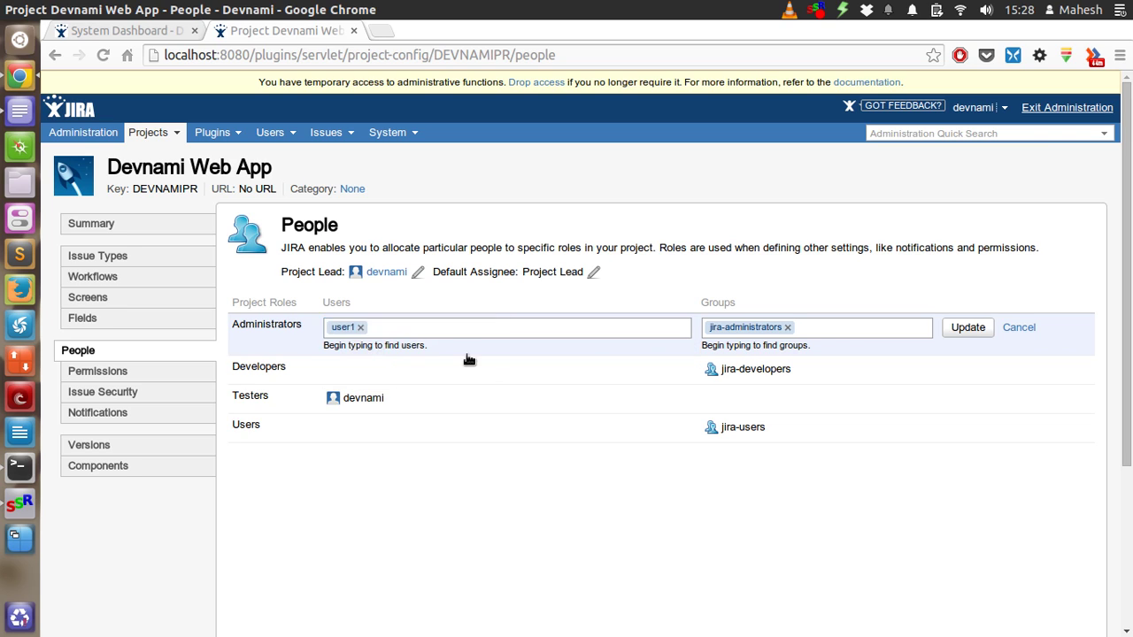
Replace the jira-administrators group with Testers in Administrators and save the role
click(787, 328)
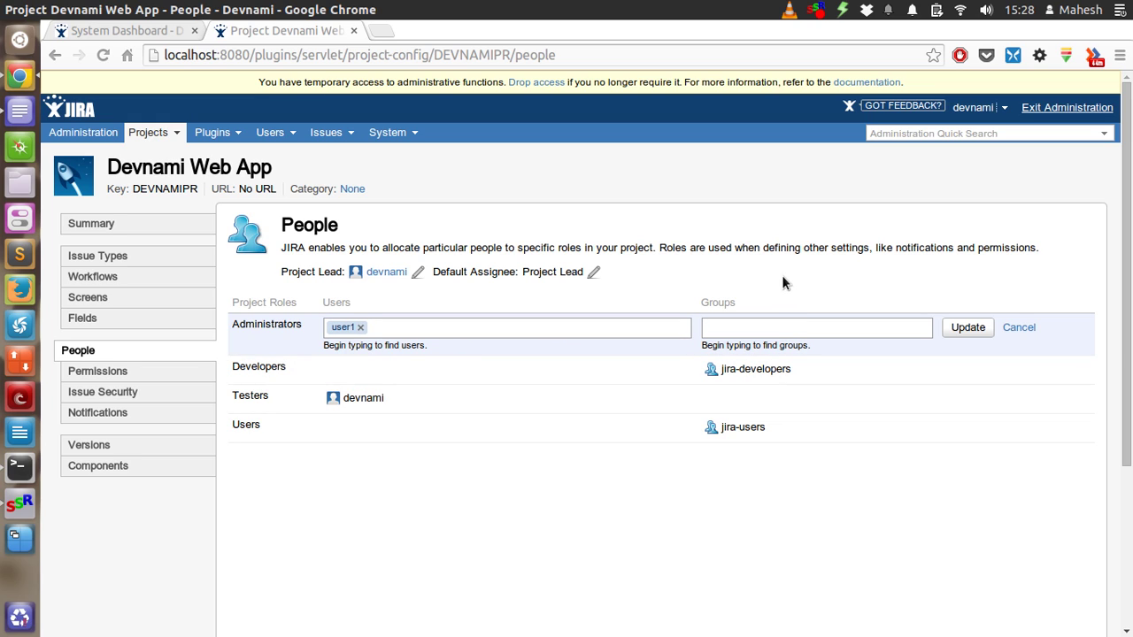
click(766, 329)
text(Tes)
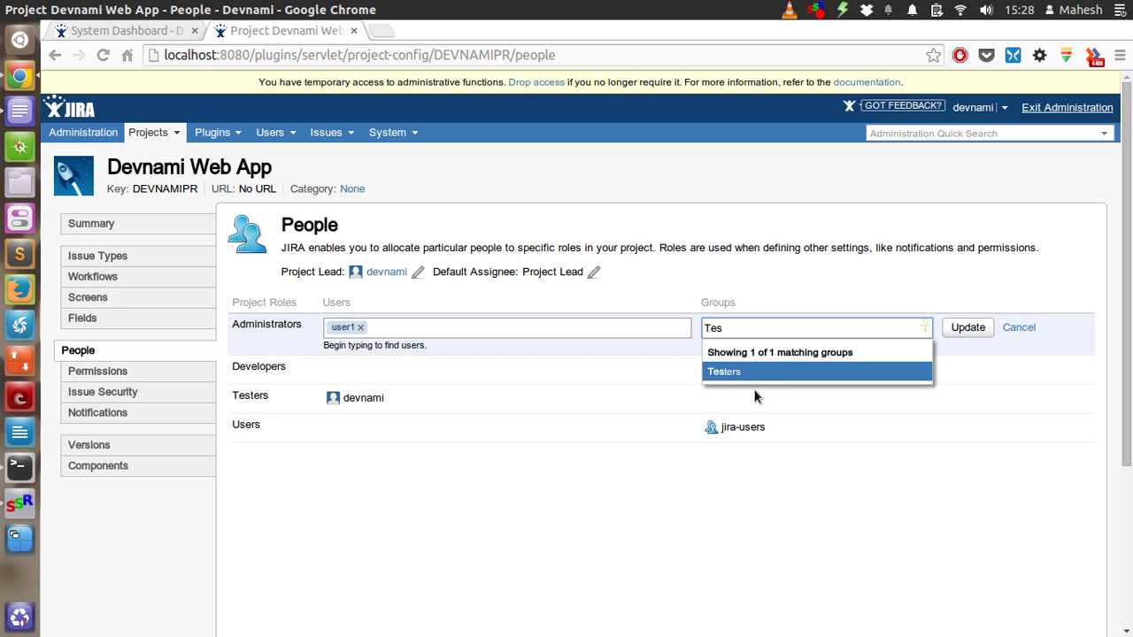
click(759, 372)
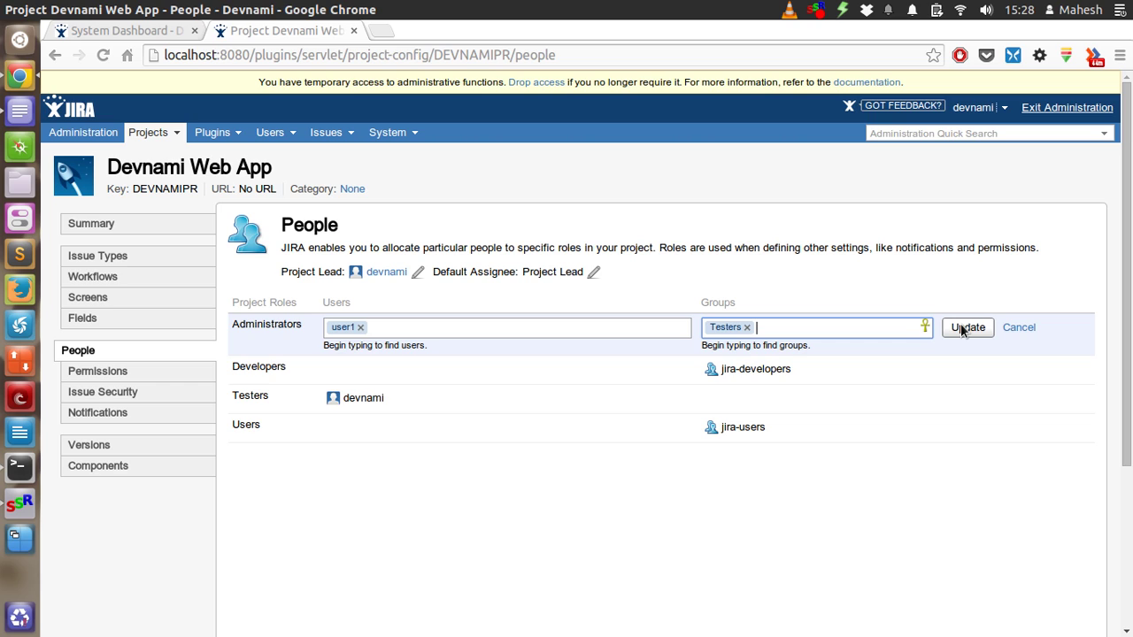
click(961, 329)
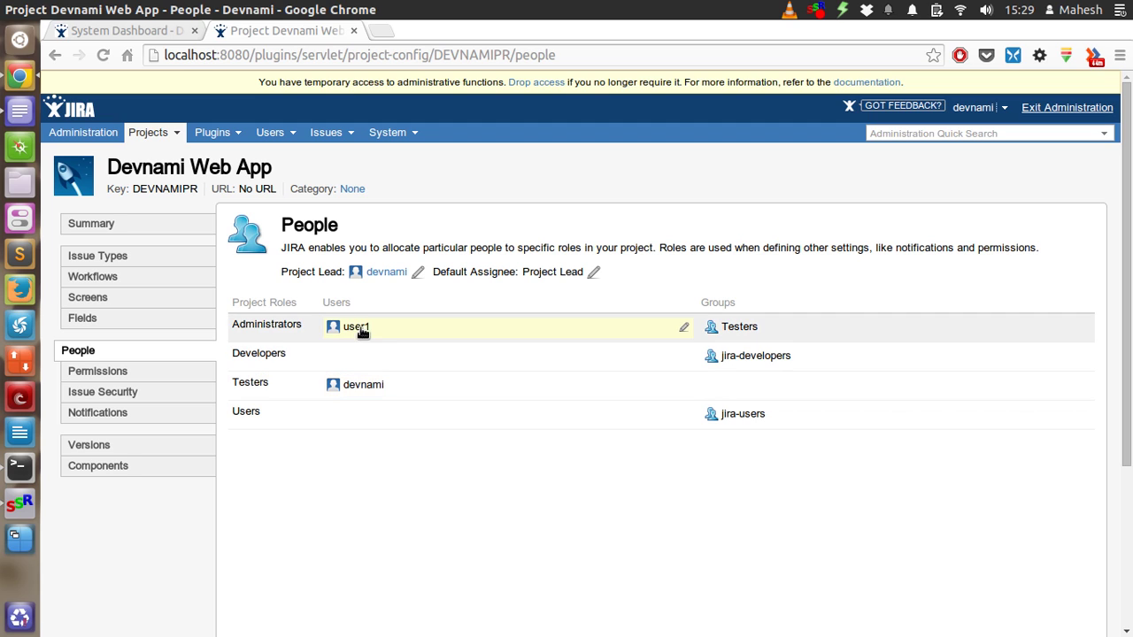
Remove the user and the Testers group from the Administrators role again
click(416, 330)
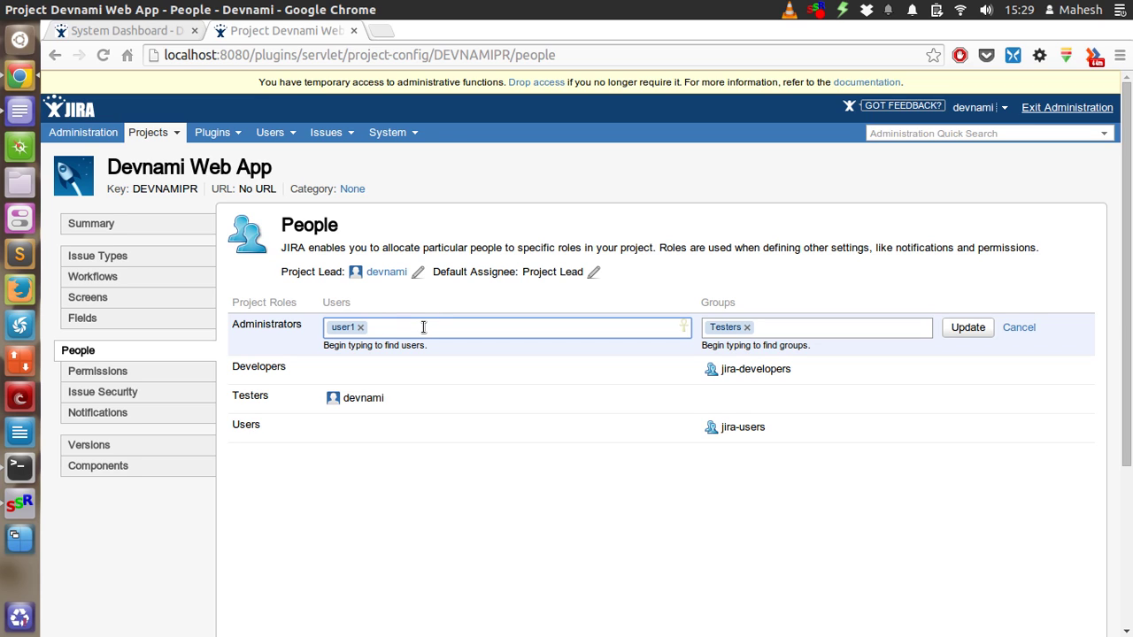
key(BackSpace)
key(BackSpace)
click(804, 323)
key(BackSpace)
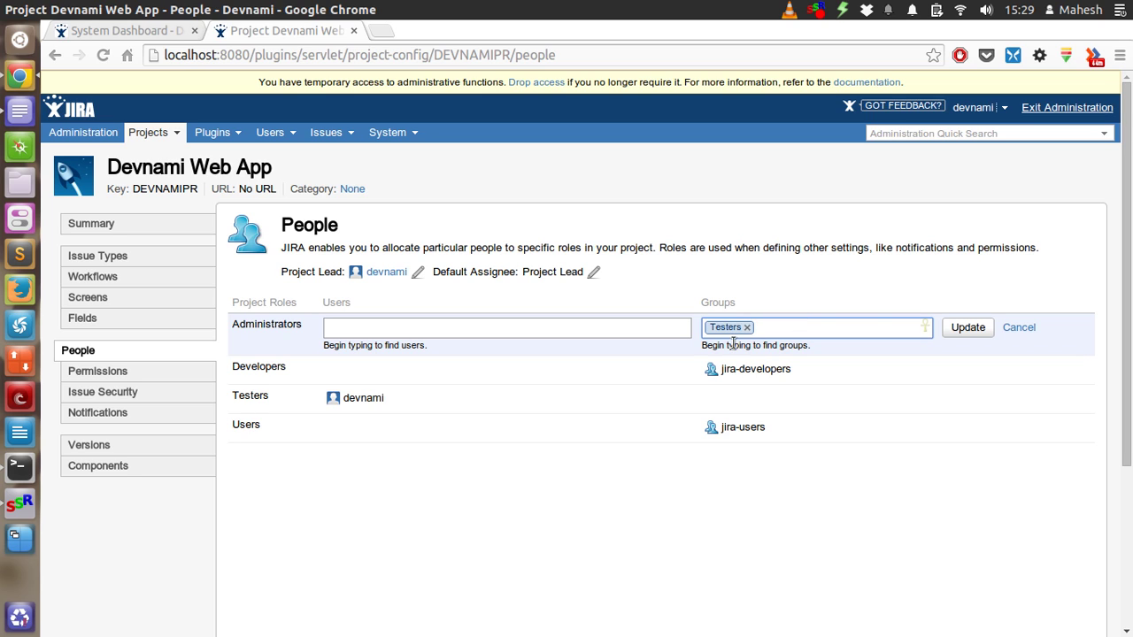
key(BackSpace)
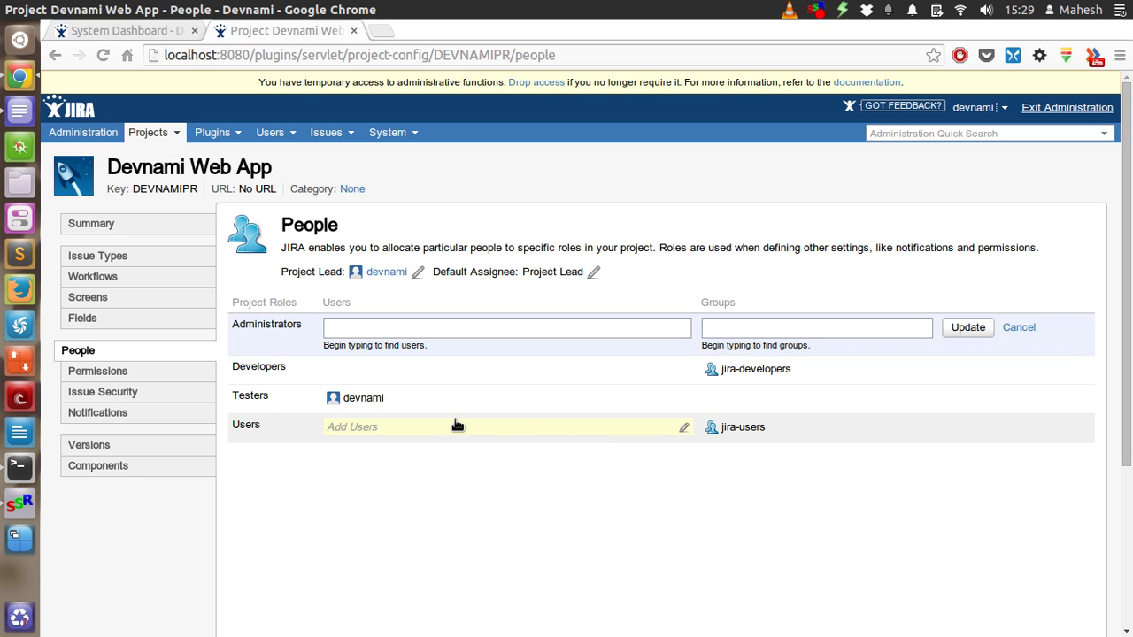
Add user1 and the Testers group to the Testers role and save it
click(451, 404)
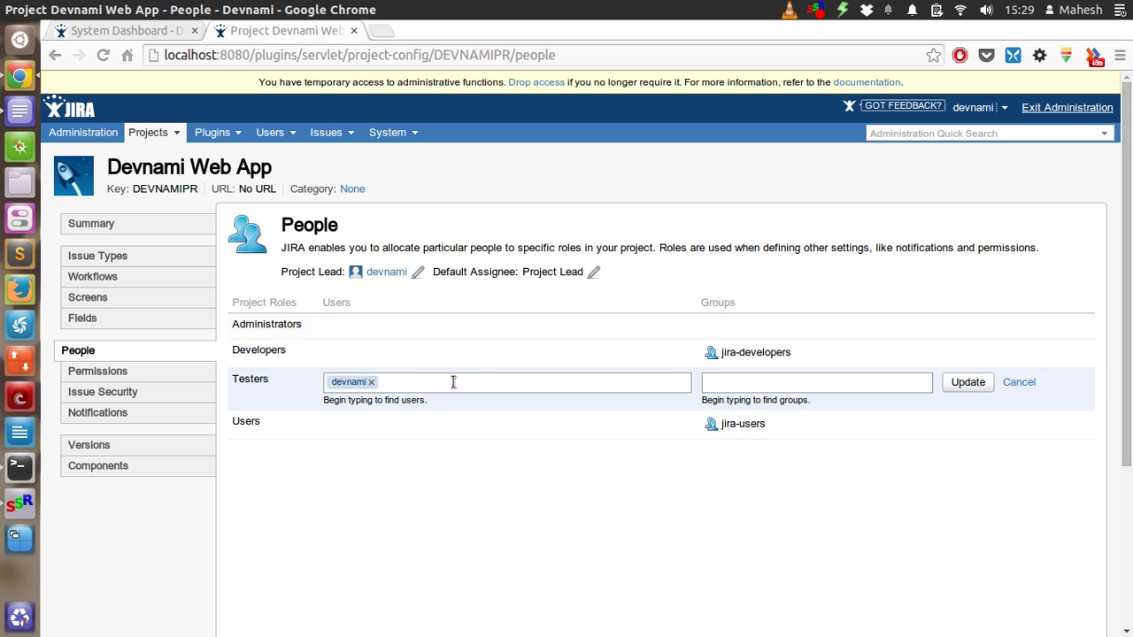
text(user1)
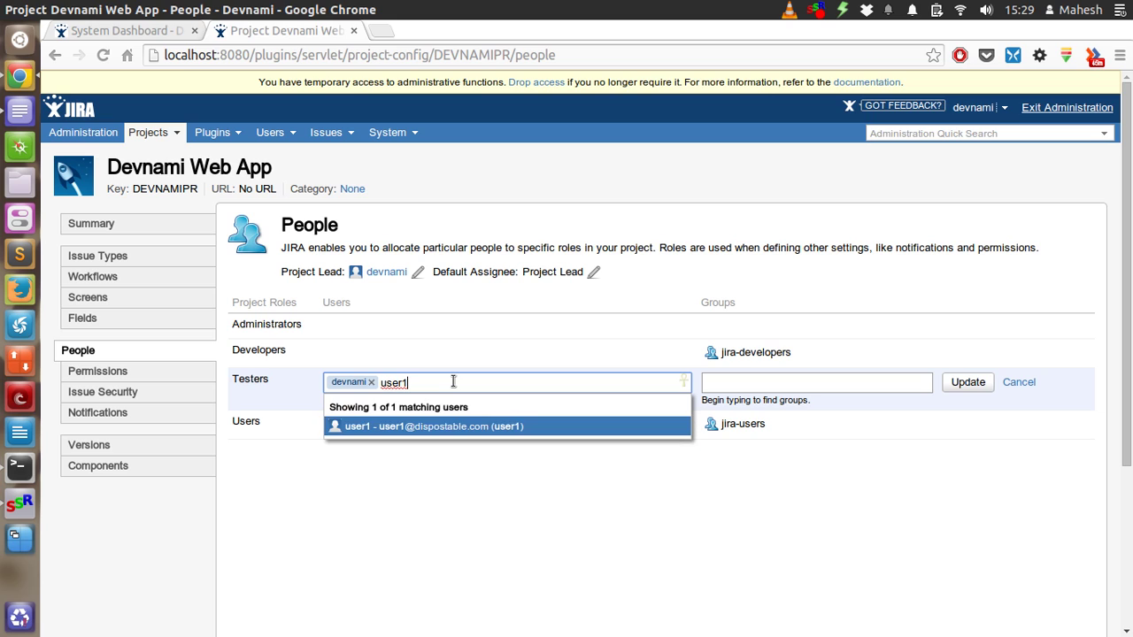
click(452, 430)
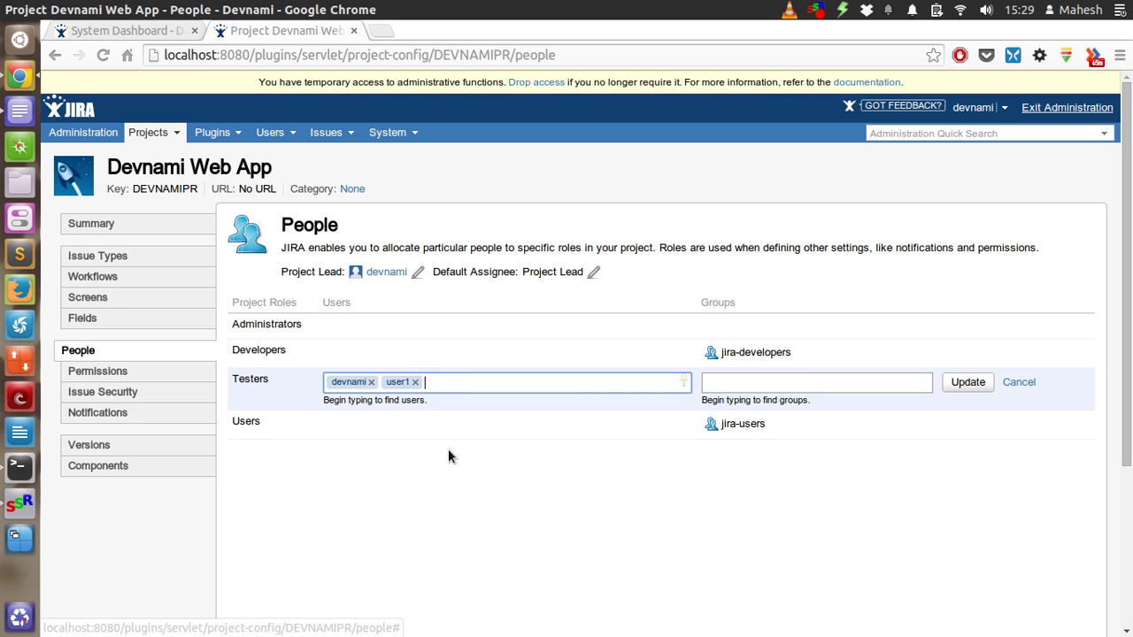
click(718, 380)
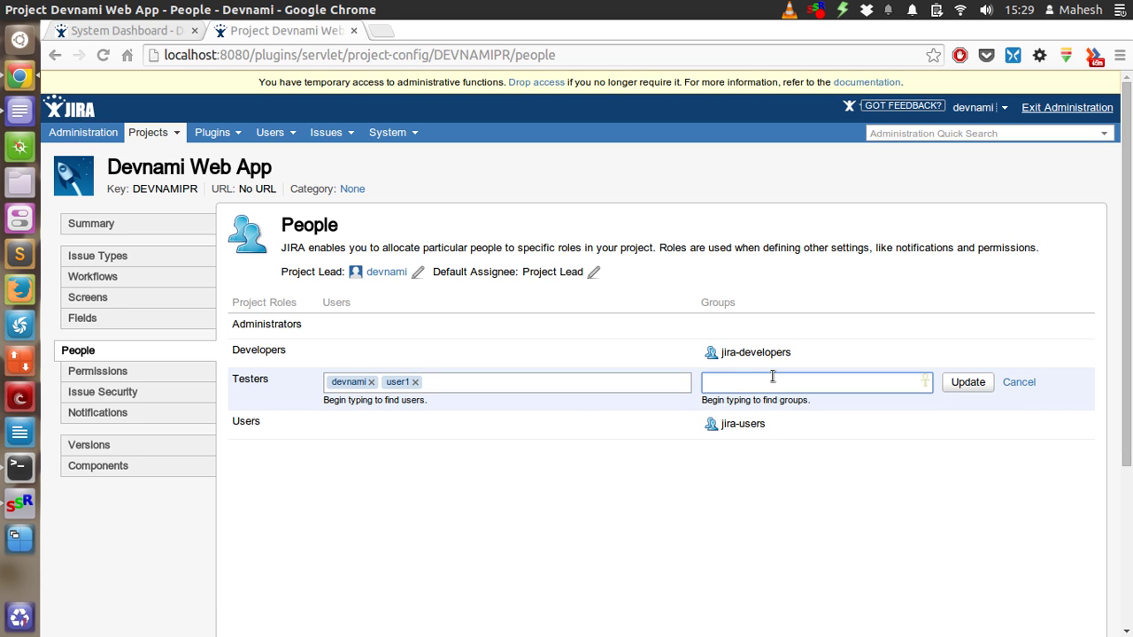
text(Tes)
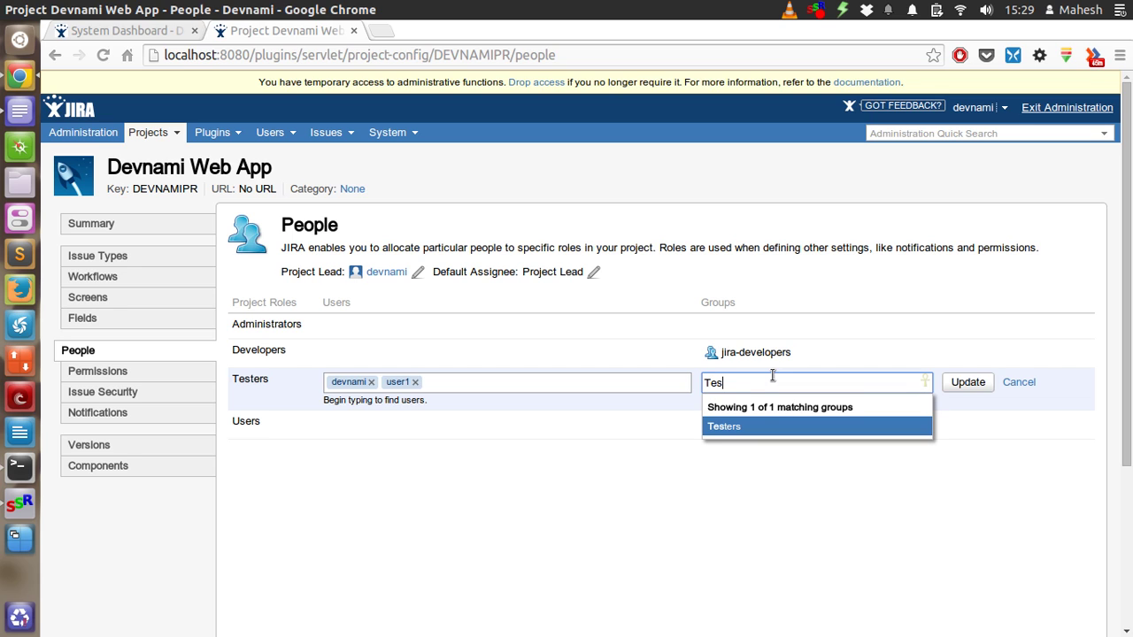
click(759, 432)
click(967, 381)
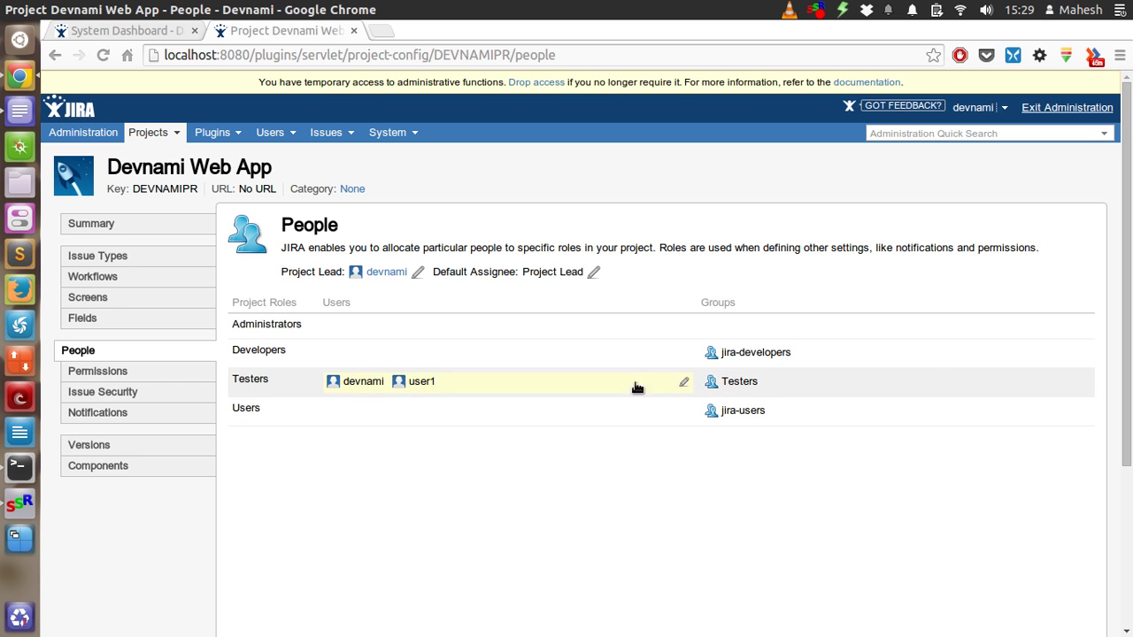
Add component 'Android App', described 'App on android platform', lead user1, default assignee Project Lead
click(152, 138)
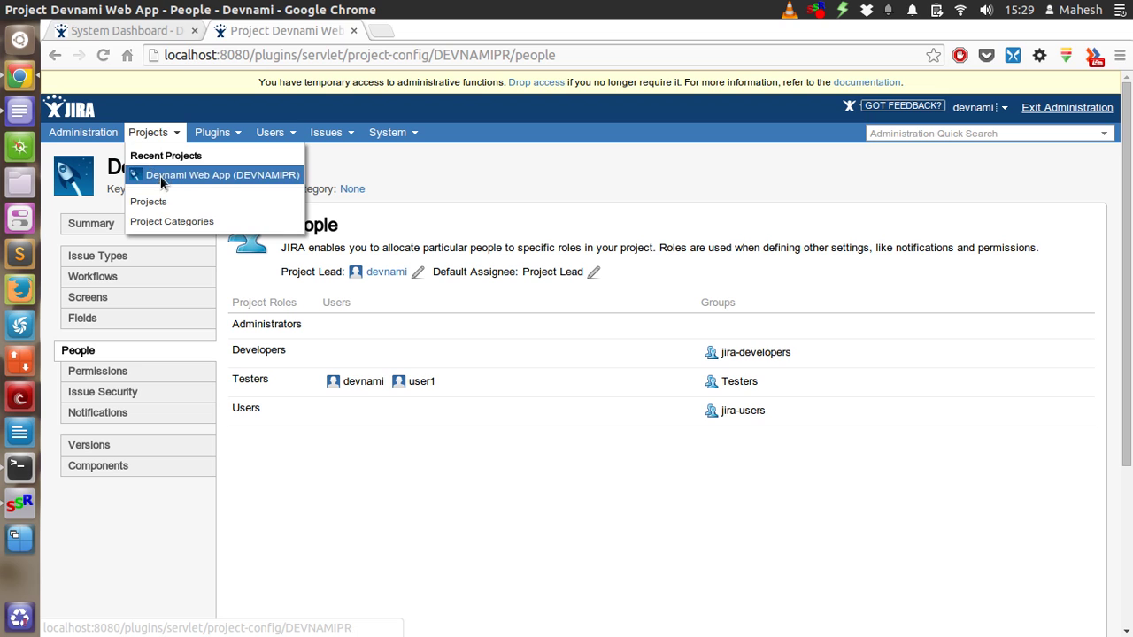
click(183, 174)
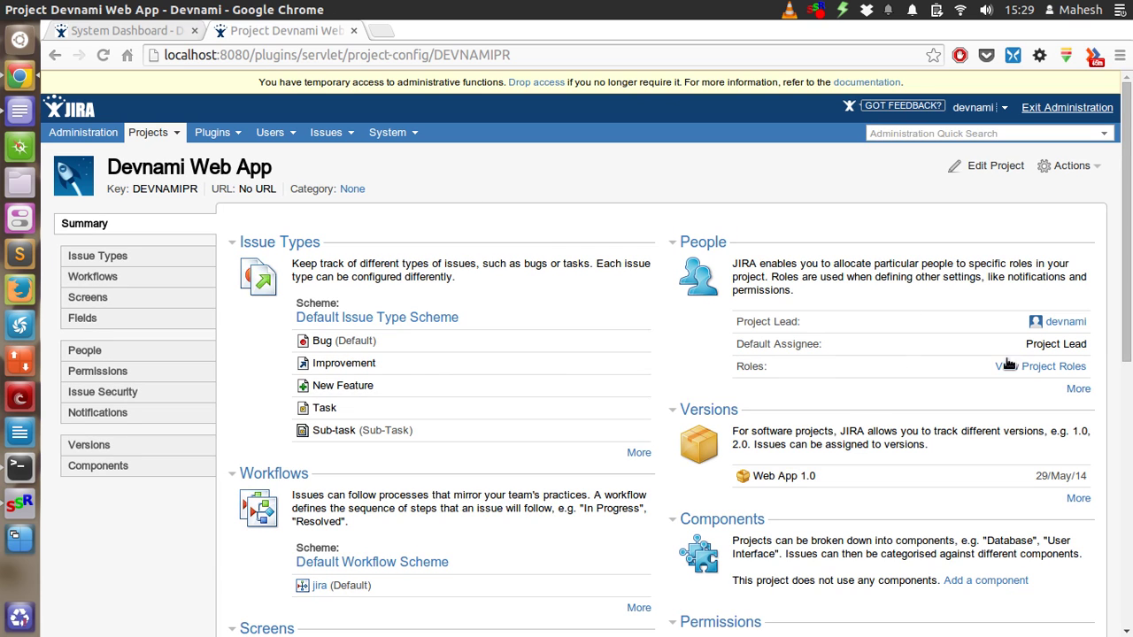
scroll(601, 284, down, 4)
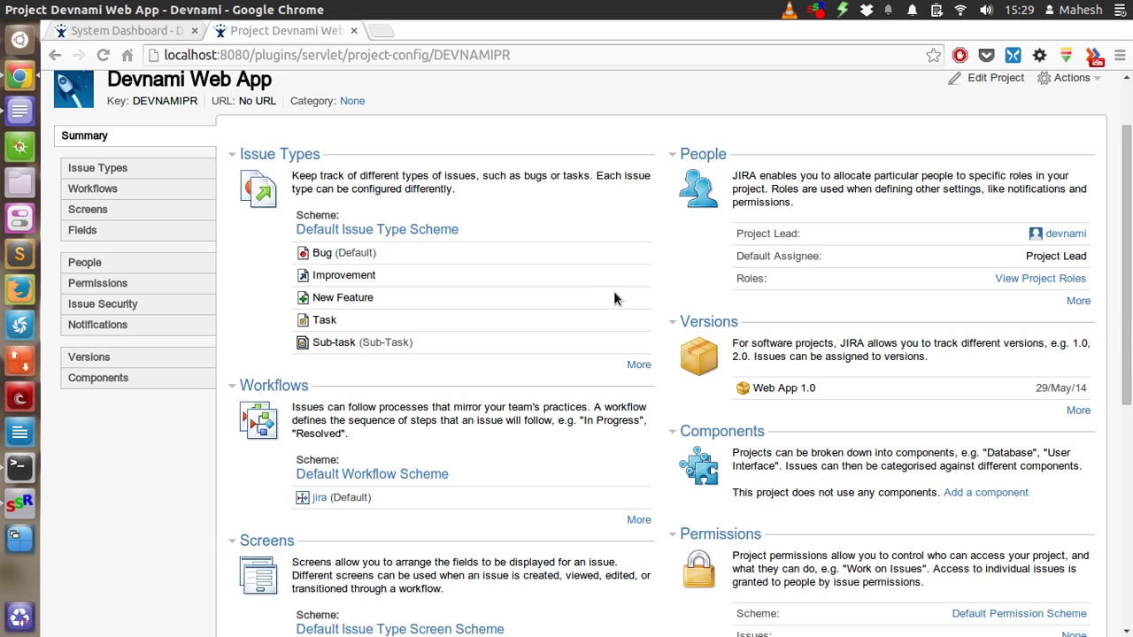
click(985, 406)
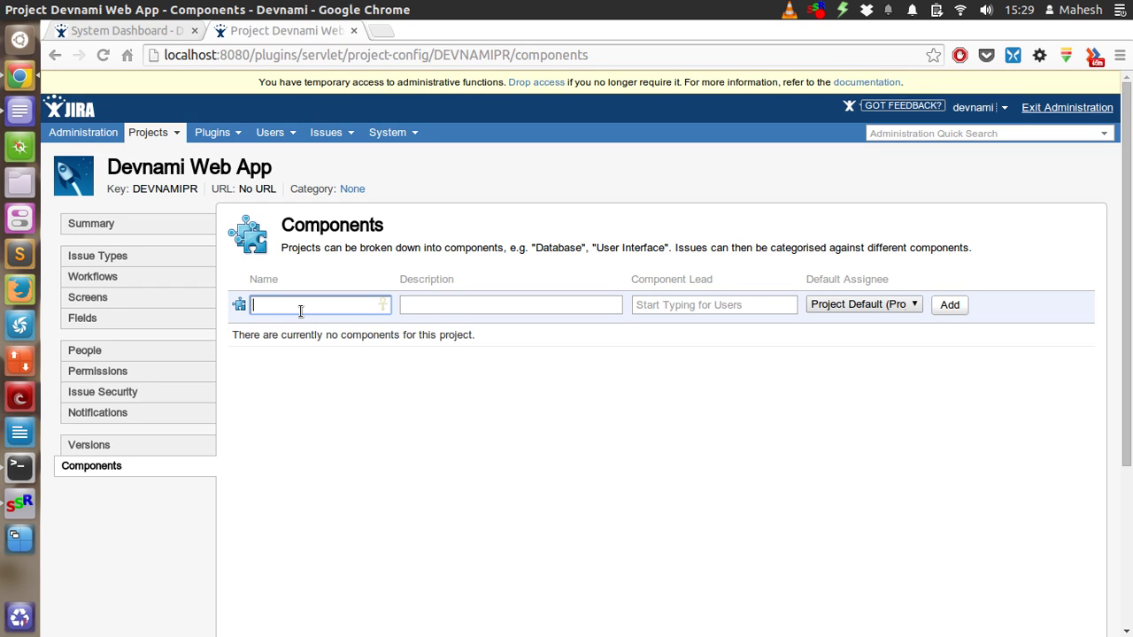
text(Android App)
key(Tab)
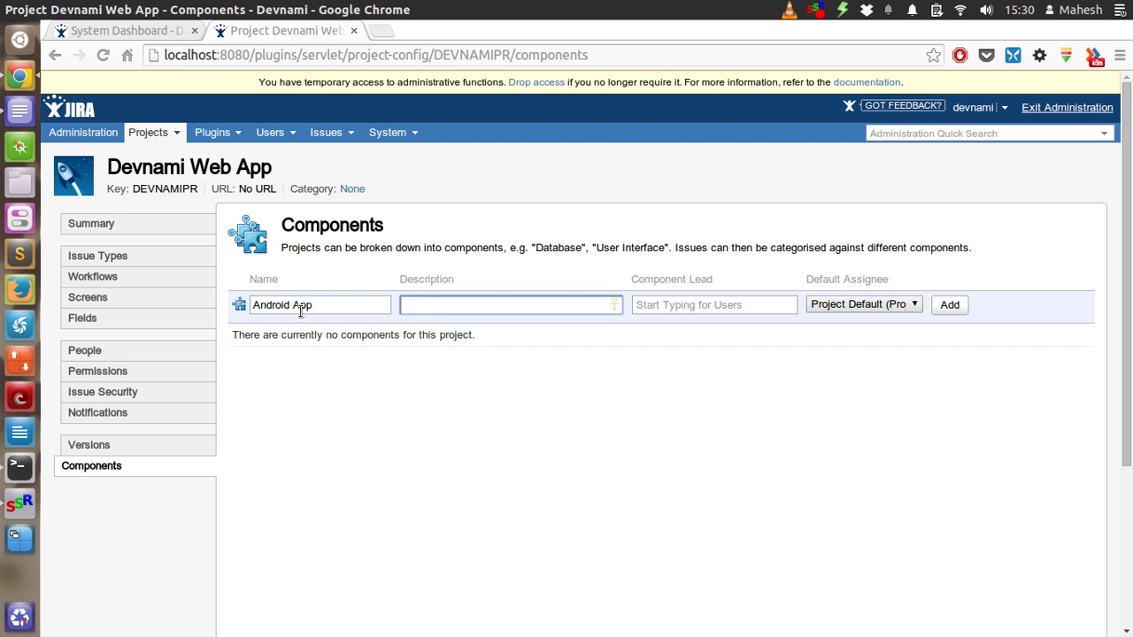
text(App on android platform)
key(Tab)
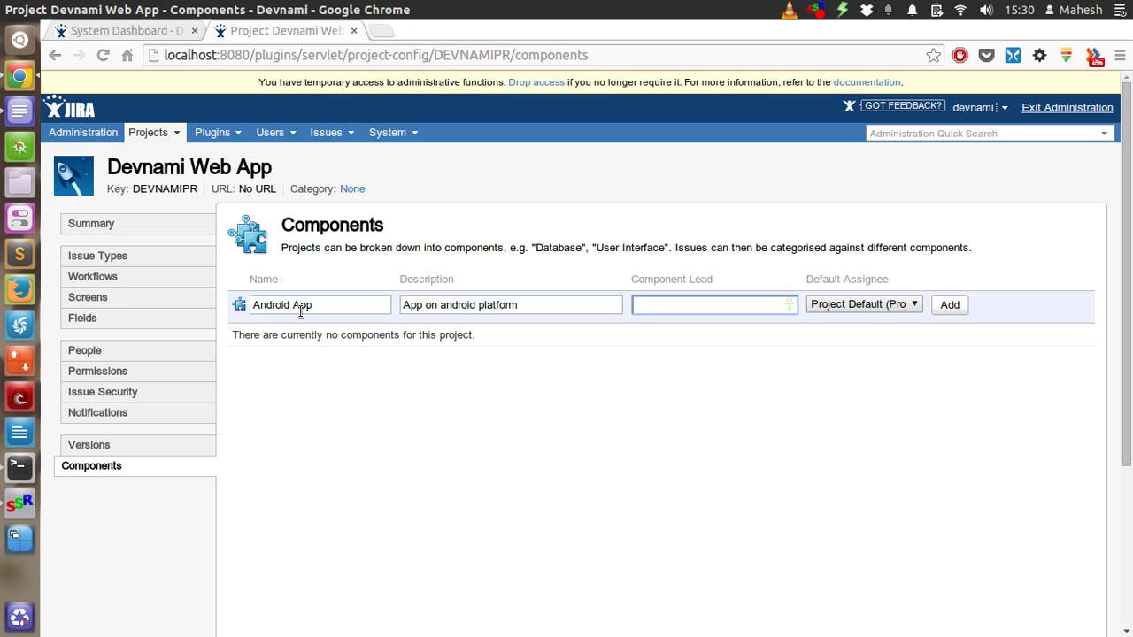
text(user1)
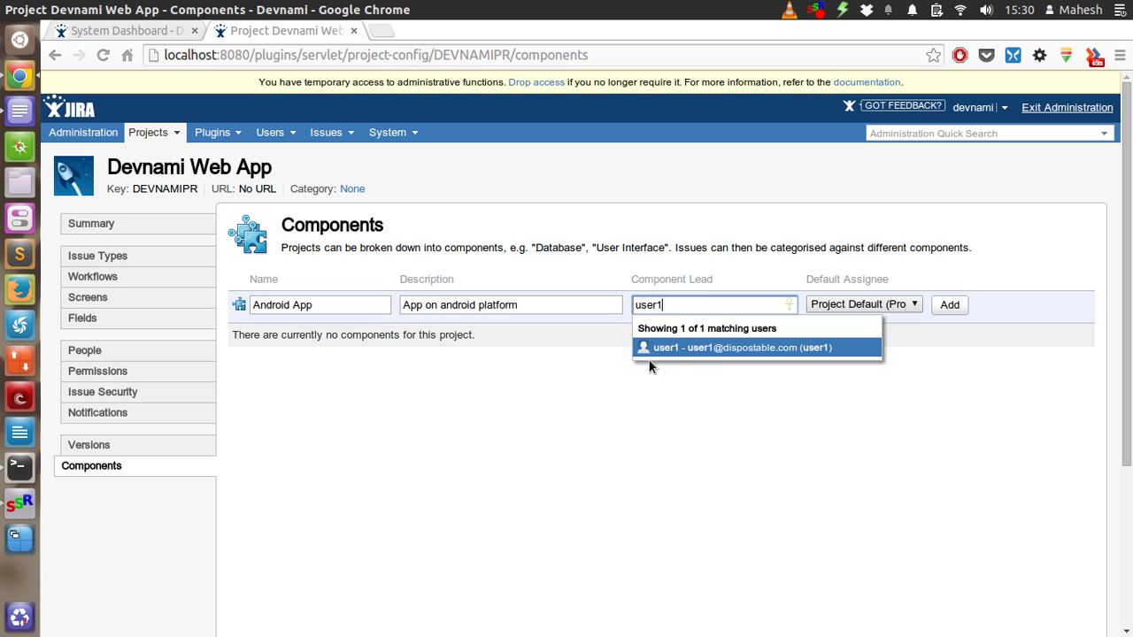
click(678, 347)
click(875, 304)
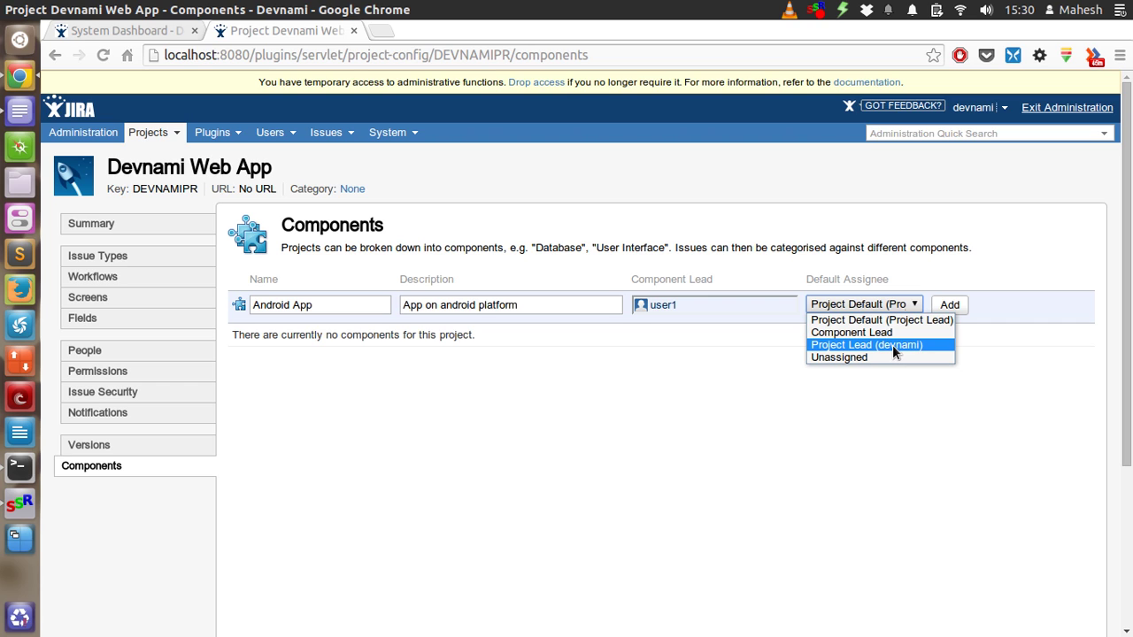
click(947, 345)
click(947, 307)
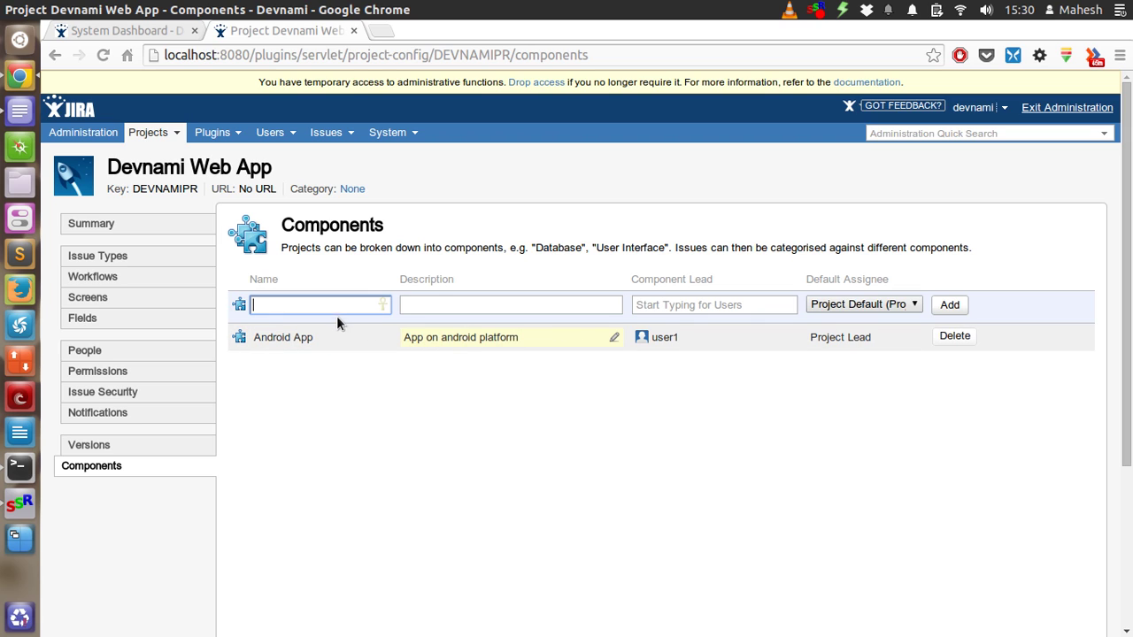
Add component 'Database' with an SQLite description, lead user1, default assignee Project Lead
text(Data)
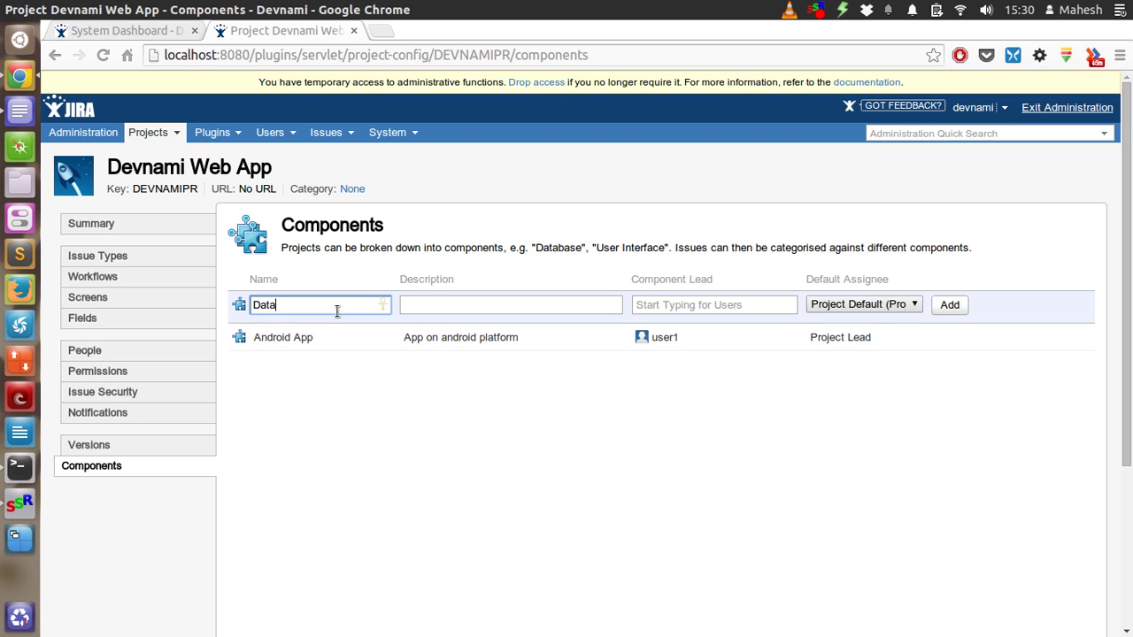
text(base)
key(Tab)
text(SQ)
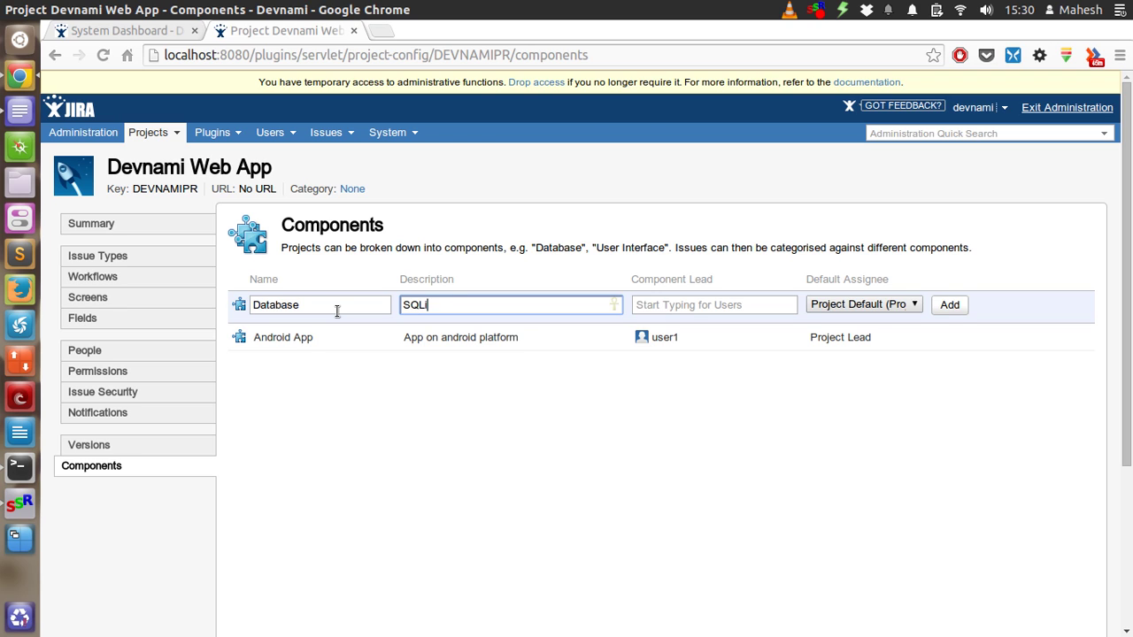
click(663, 301)
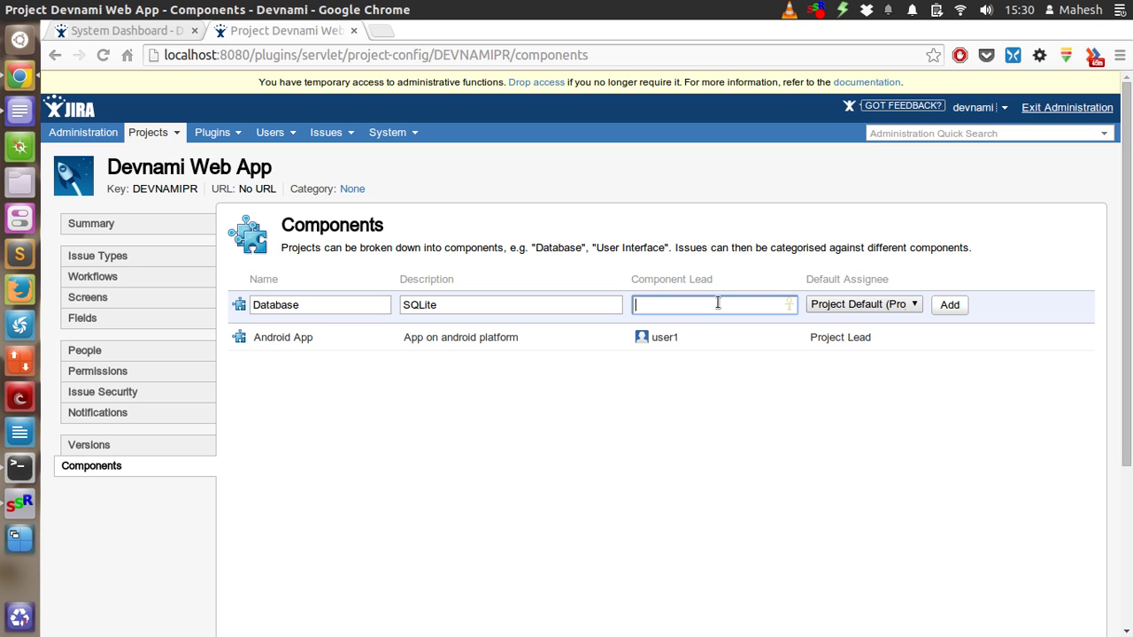
text(user11)
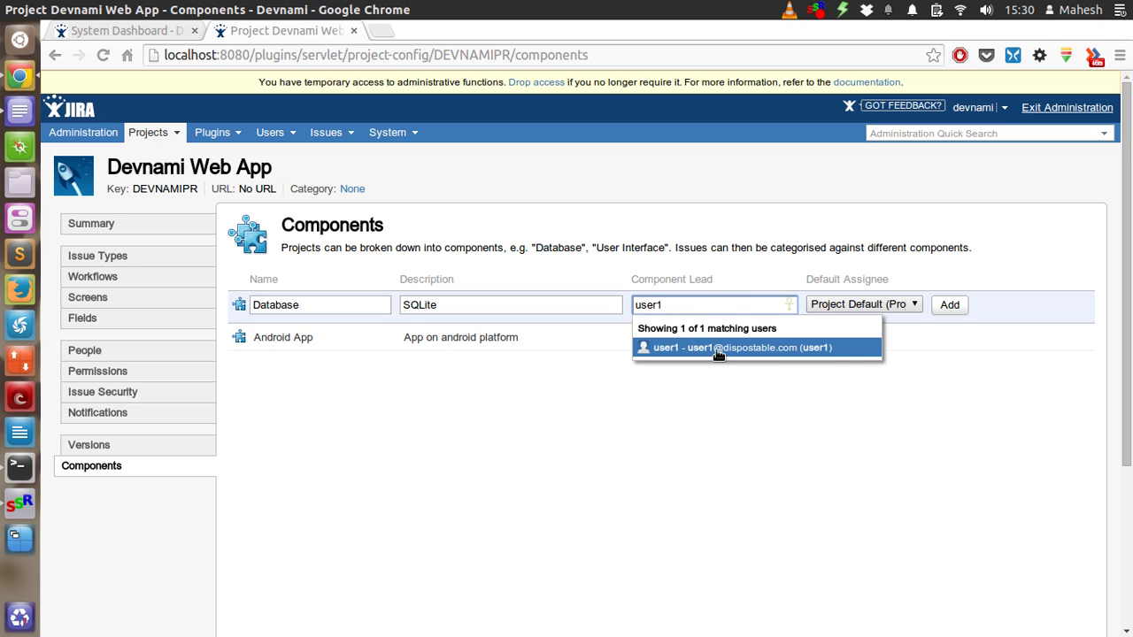
key(Return)
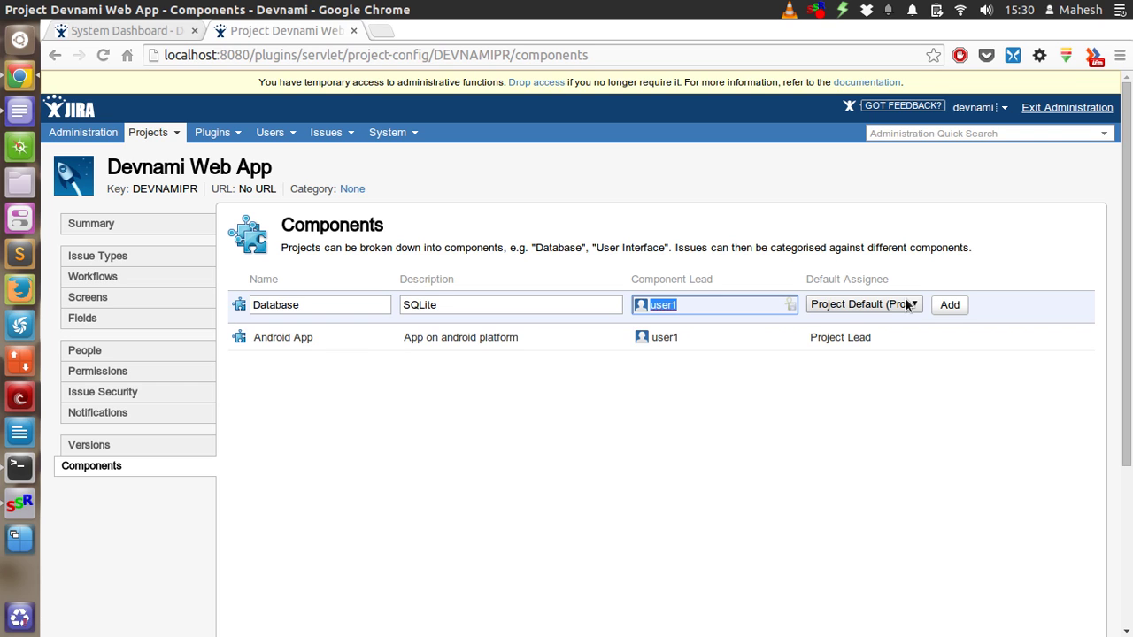
click(904, 301)
click(883, 343)
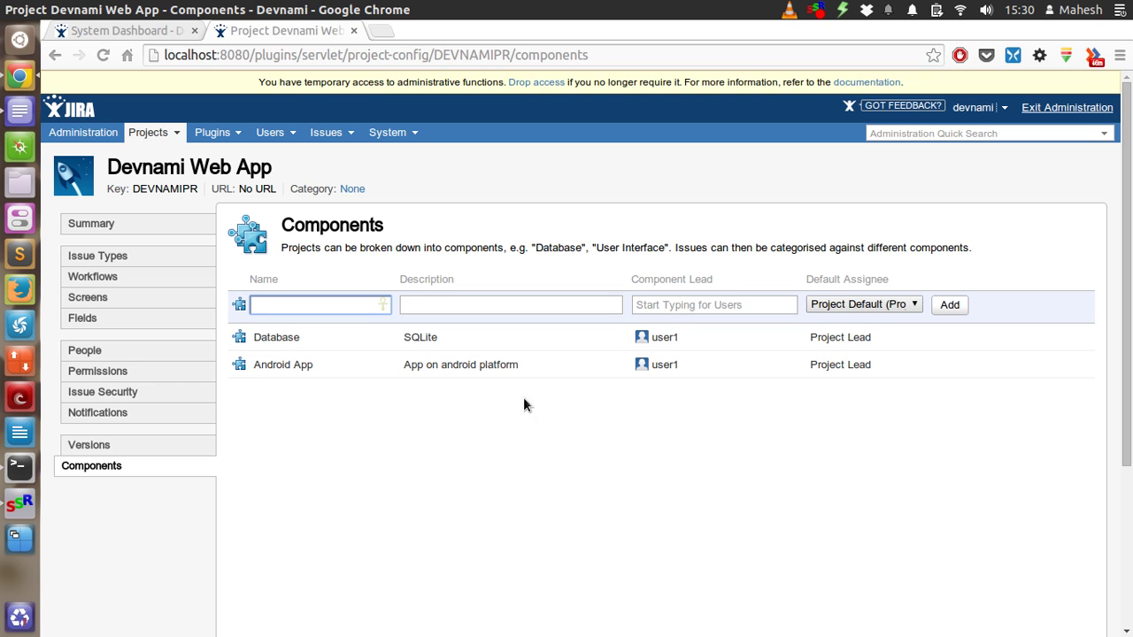
click(159, 132)
Open the project's Default Permission Scheme from the summary and scroll through its permissions
click(164, 174)
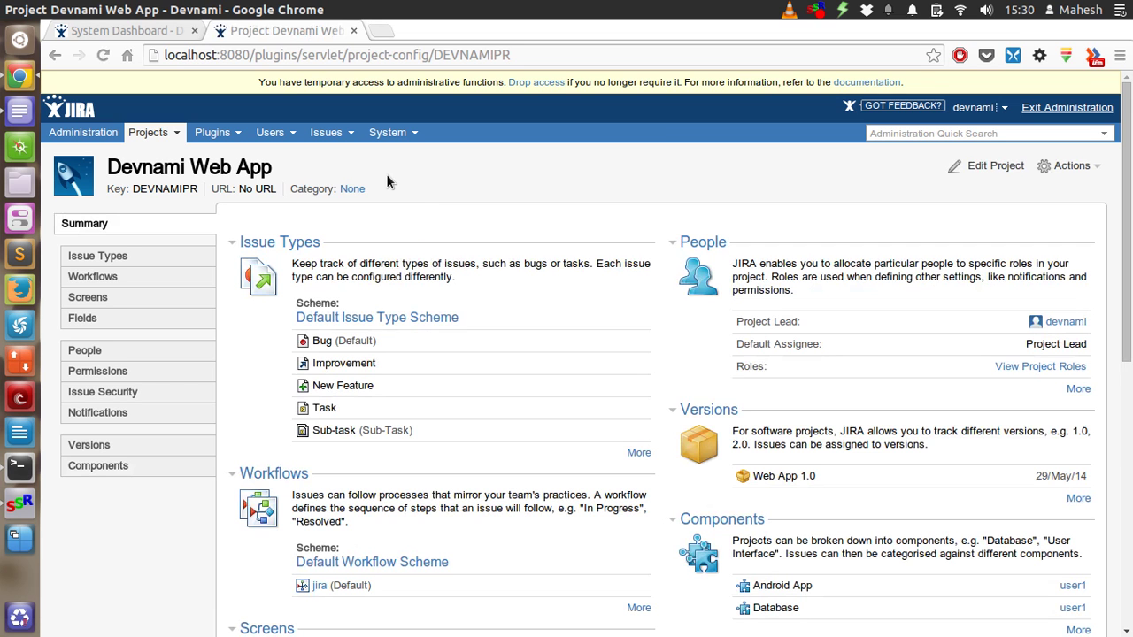
scroll(423, 185, down, 2)
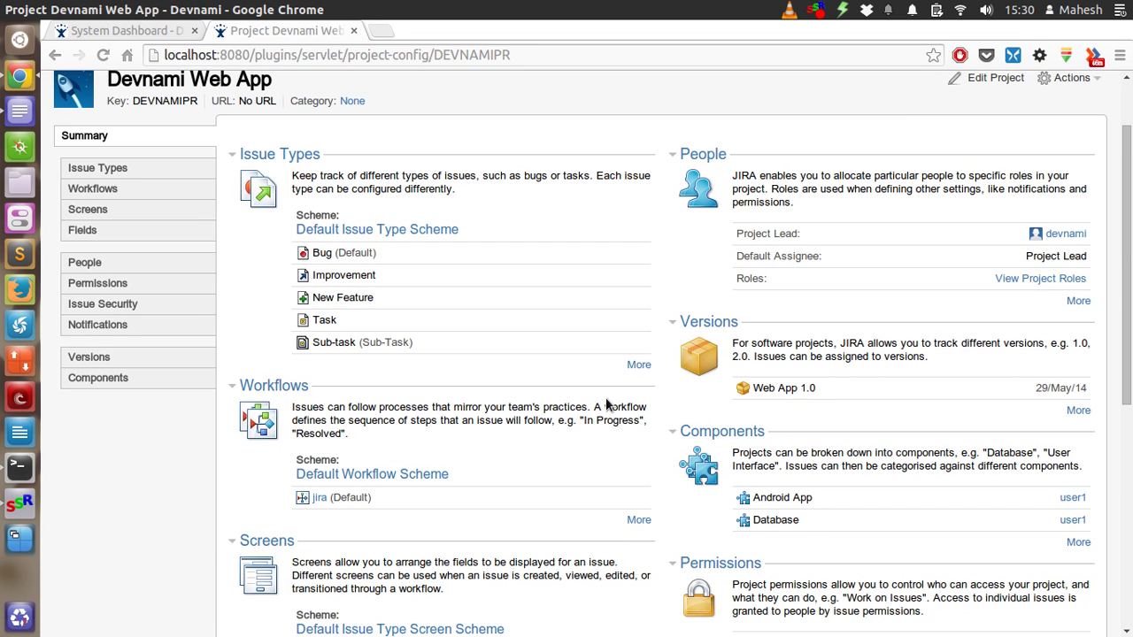
scroll(605, 397, down, 5)
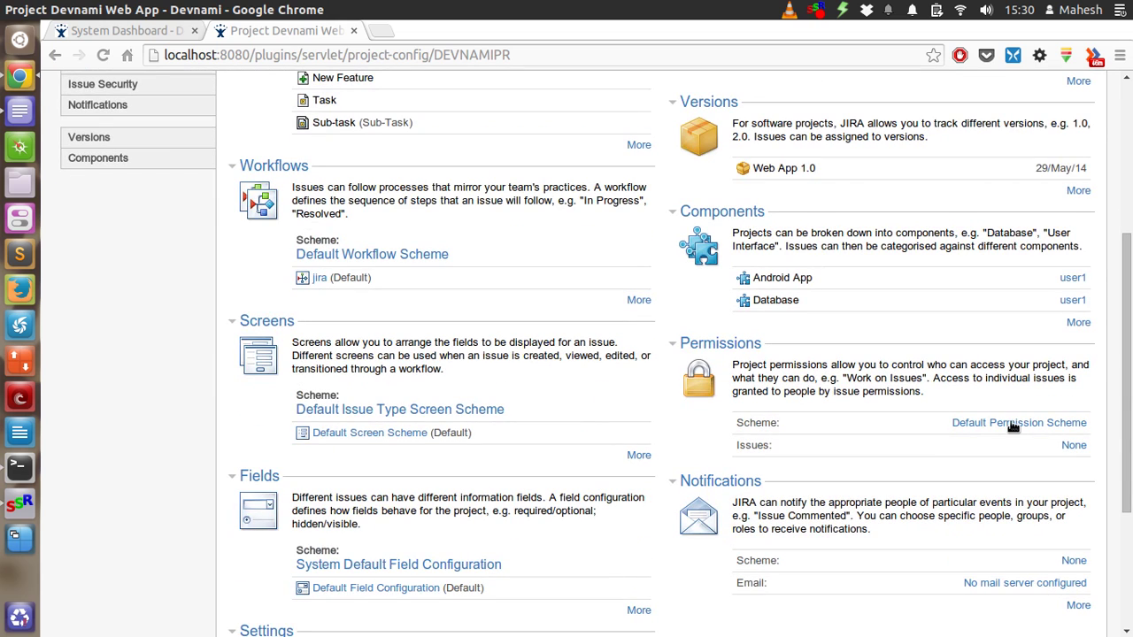
click(1015, 425)
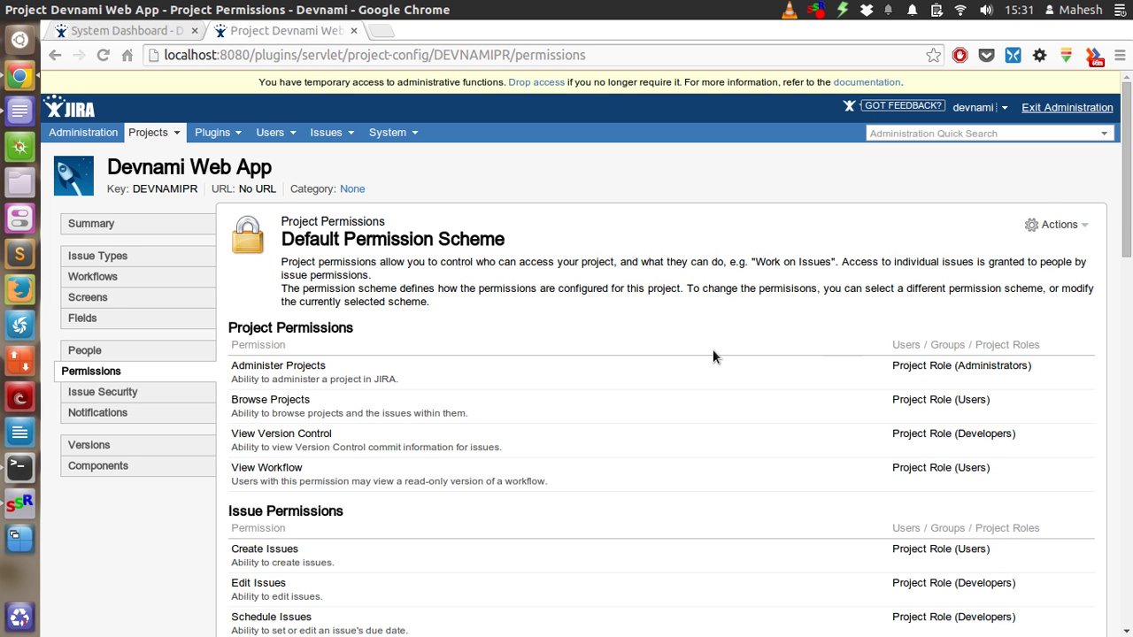
scroll(714, 350, down, 3)
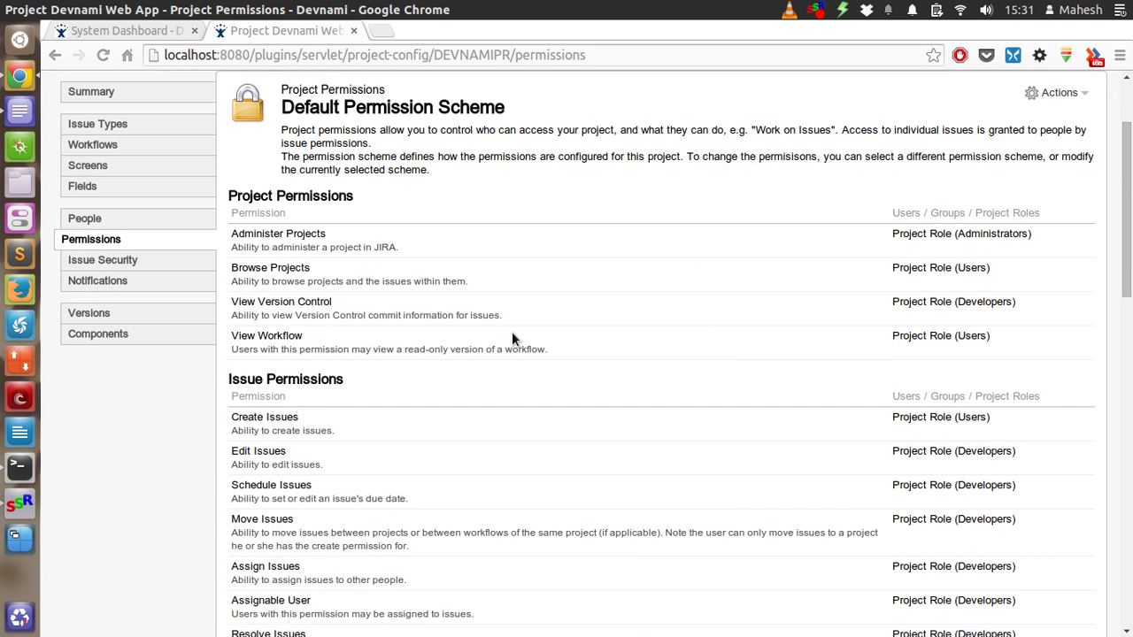
scroll(511, 336, down, 10)
scroll(511, 336, up, 10)
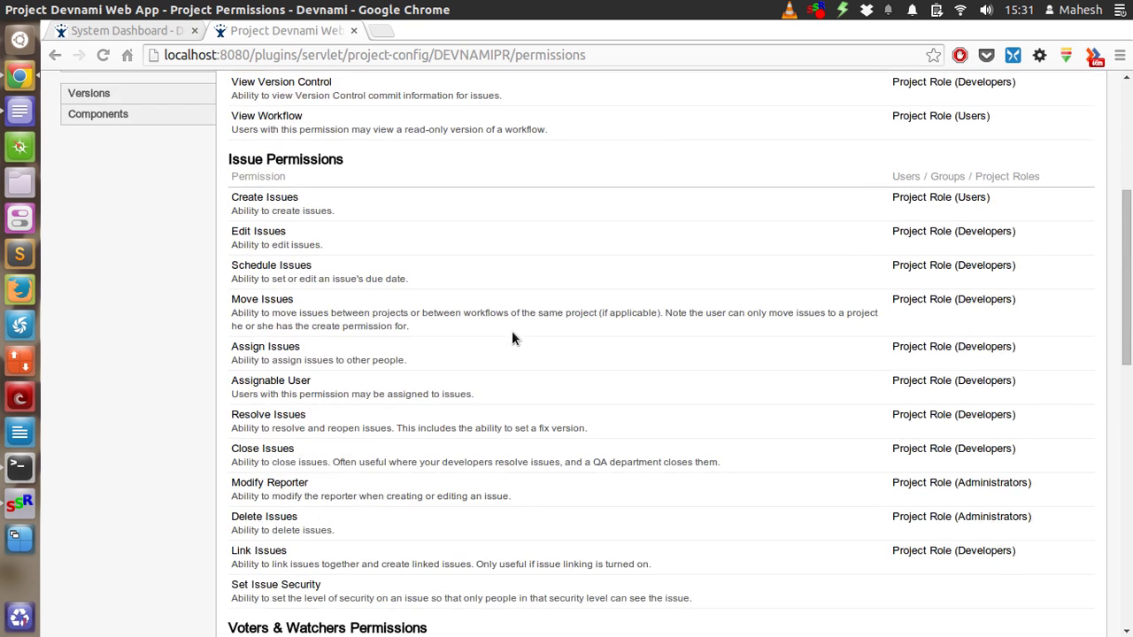
scroll(514, 337, up, 1)
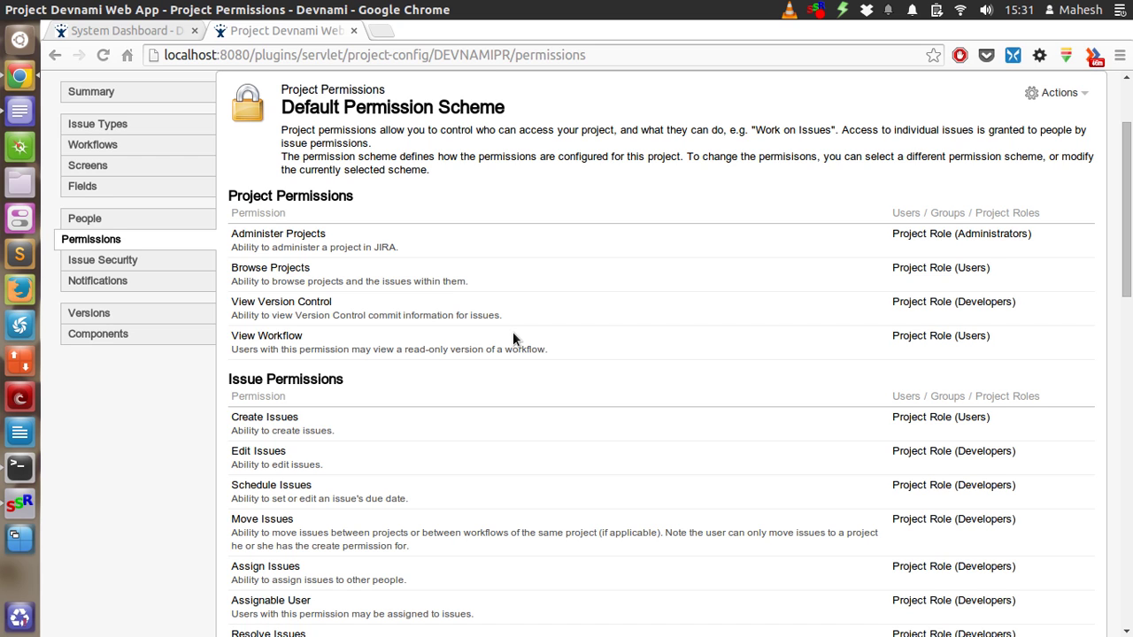
scroll(715, 546, up, 3)
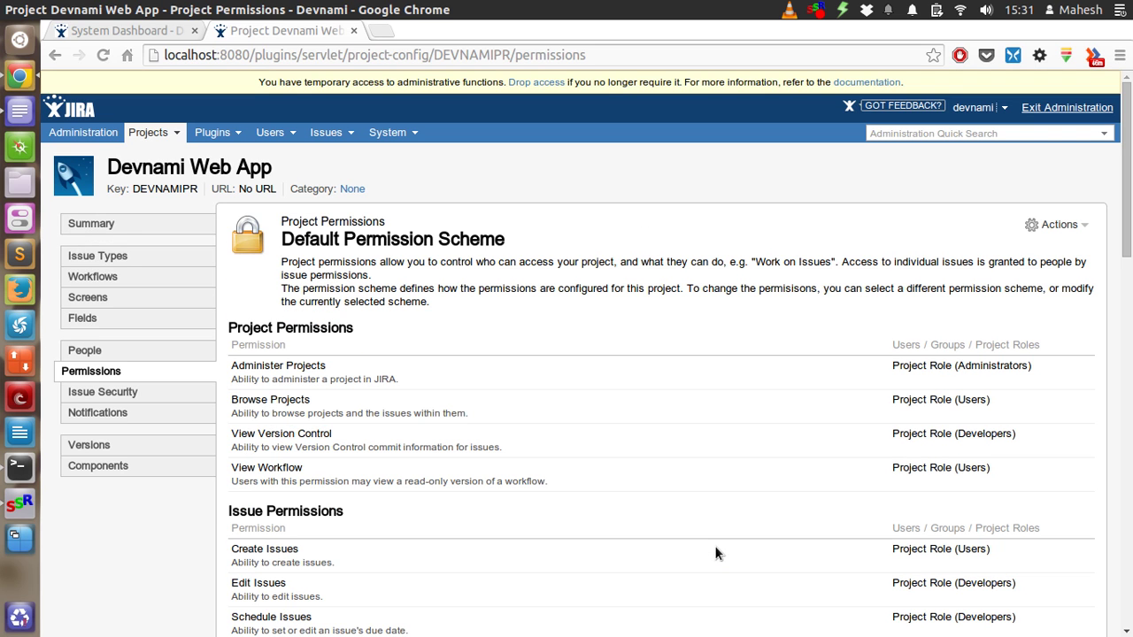
click(148, 133)
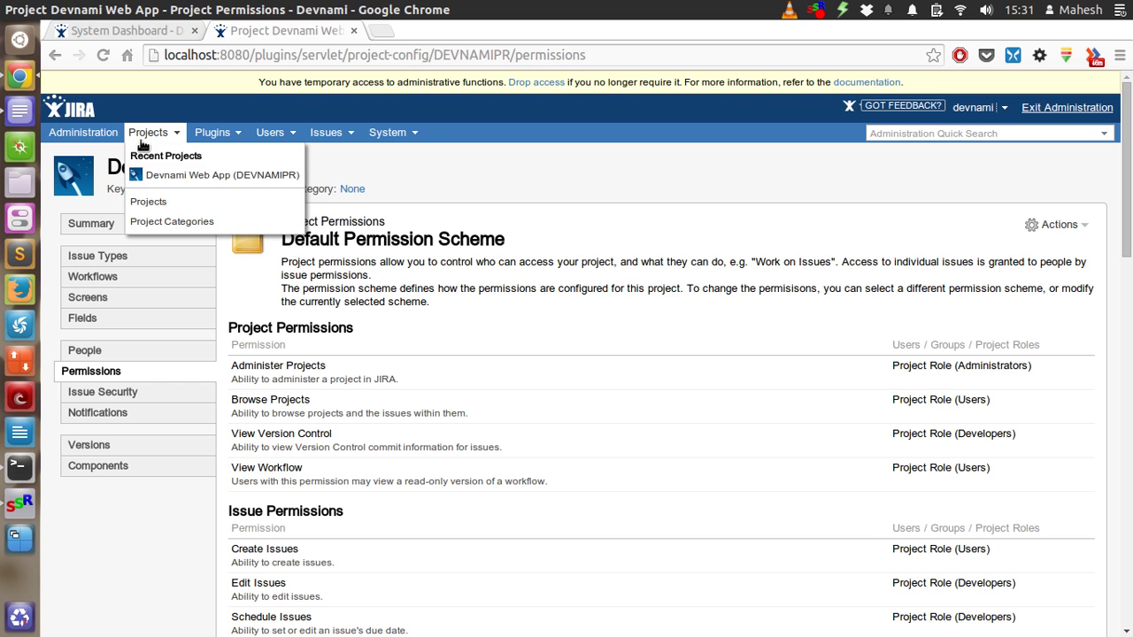
Reload the Devnami Web App summary and read the Fields section description
click(146, 175)
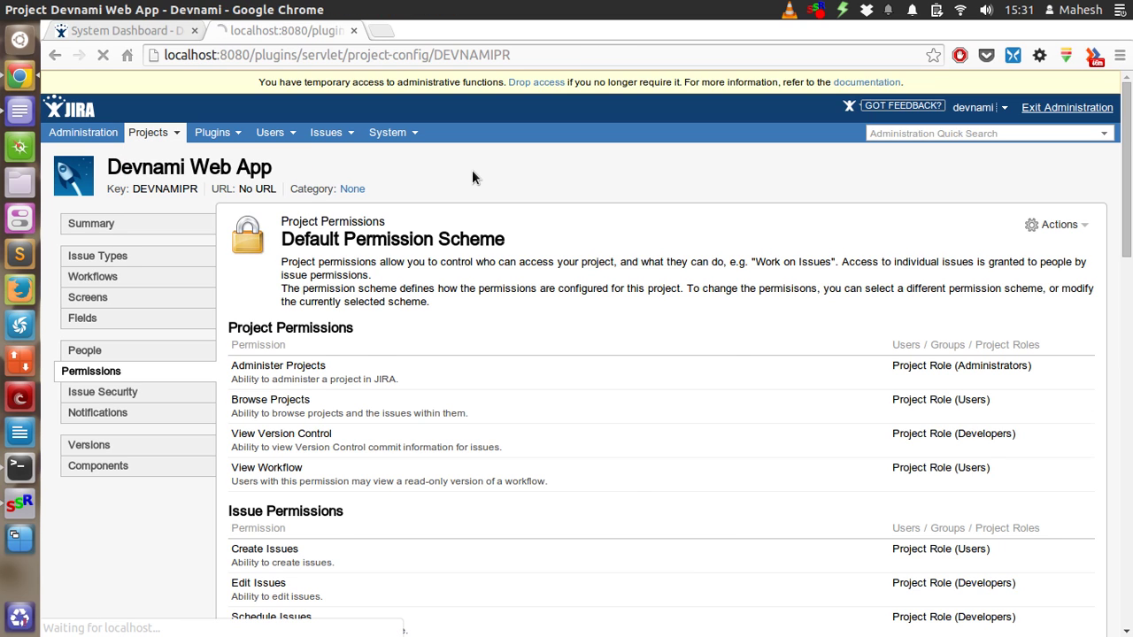
scroll(597, 328, down, 10)
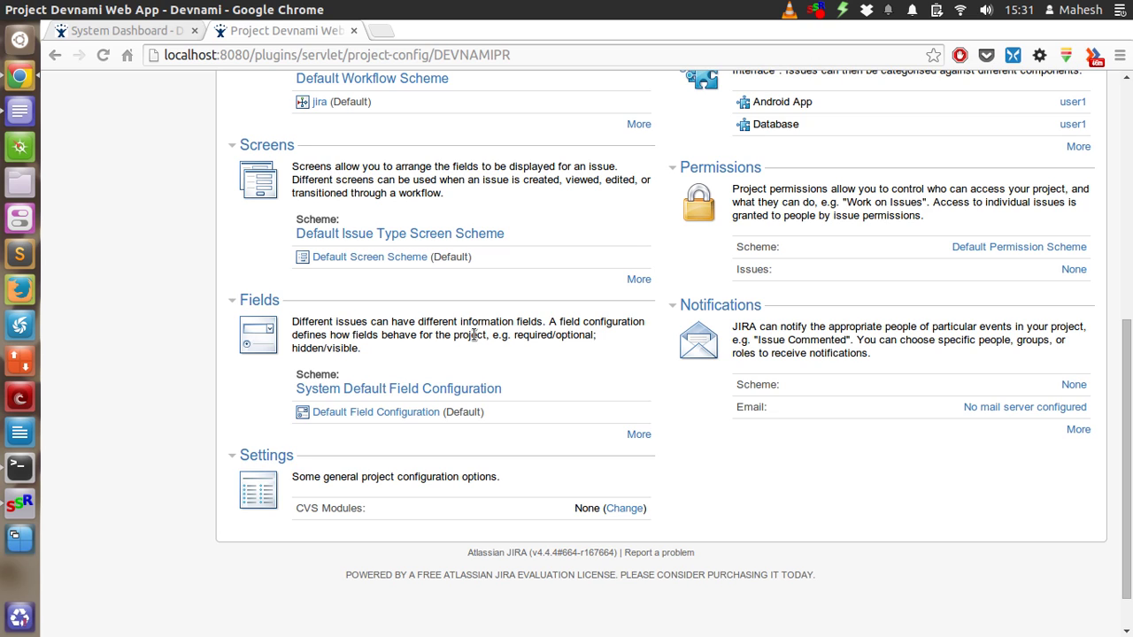
drag(324, 321, 409, 321)
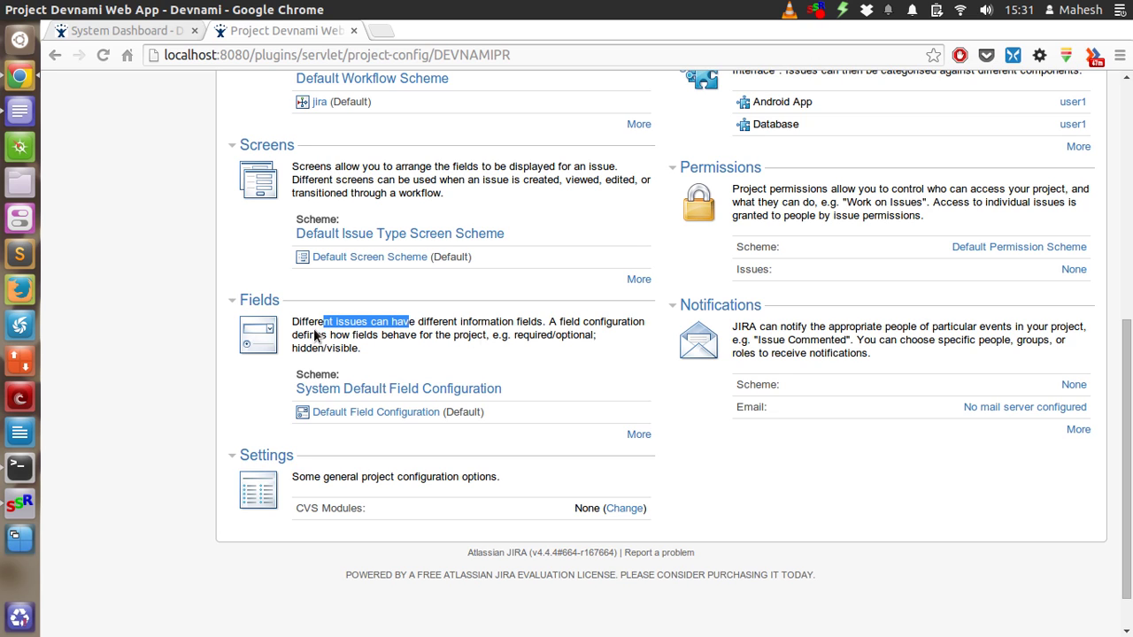
click(355, 352)
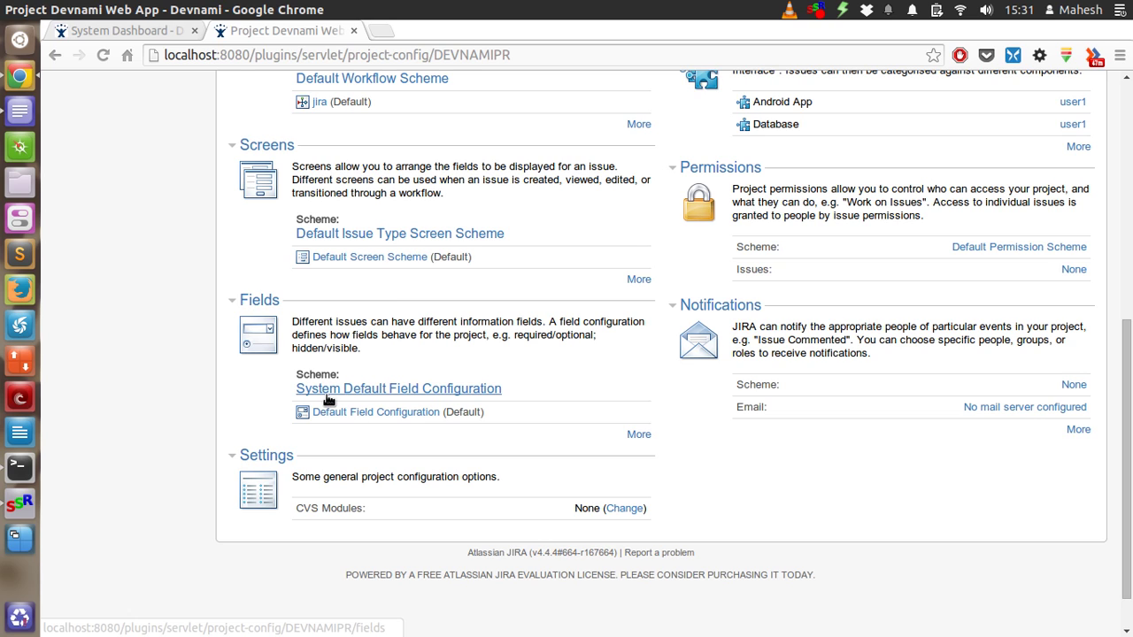
Open the project's field configuration details and scroll through the field list
click(638, 435)
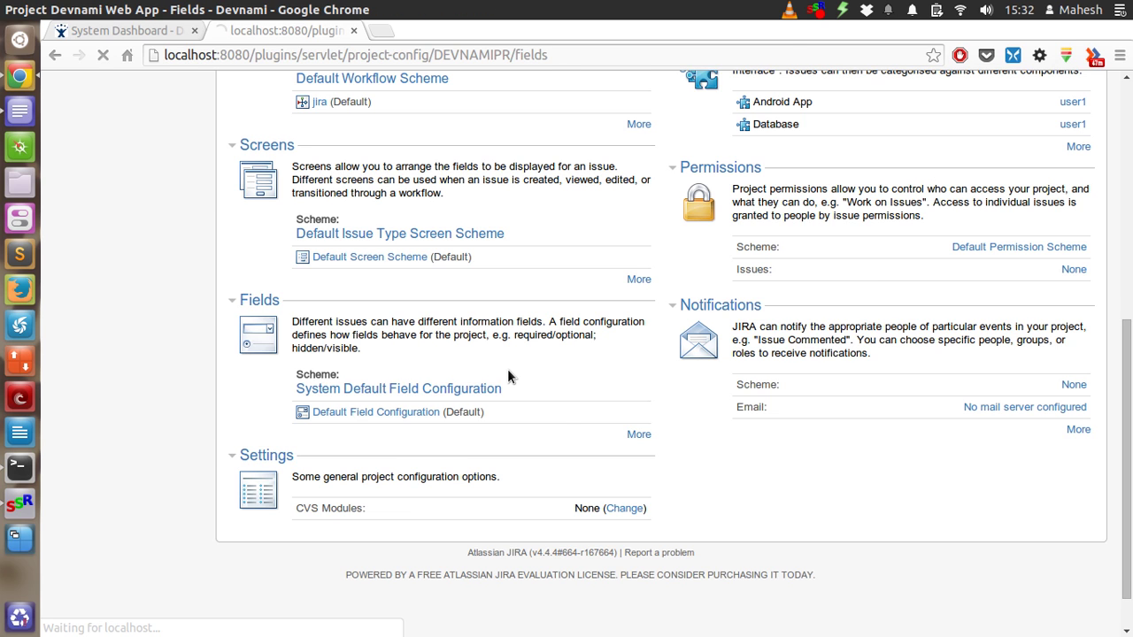
scroll(545, 360, down, 4)
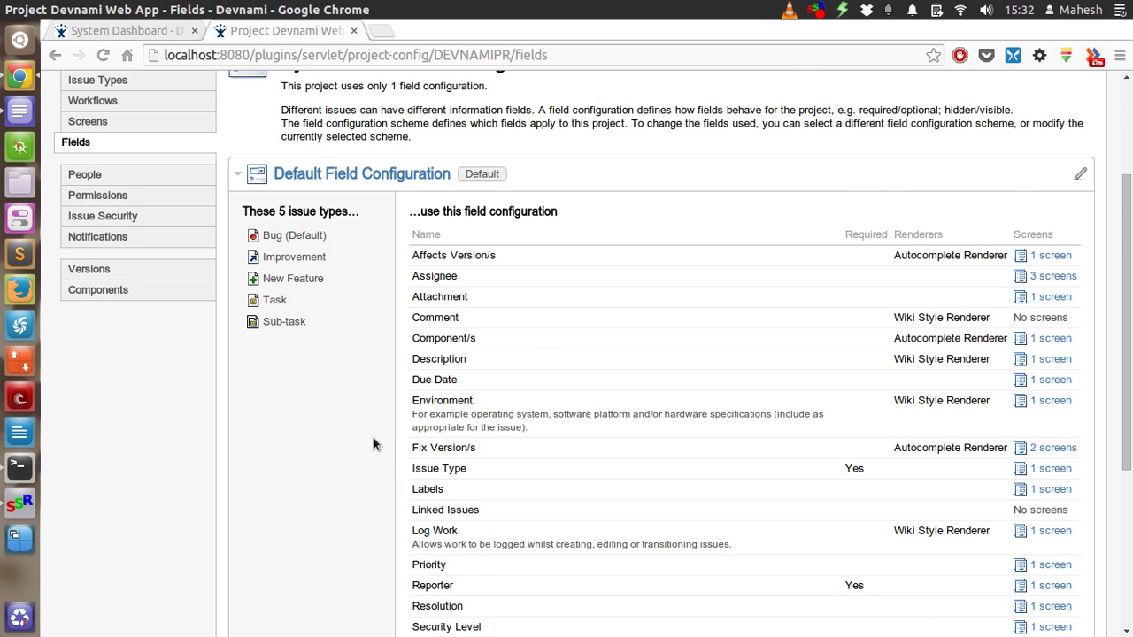
scroll(381, 416, down, 4)
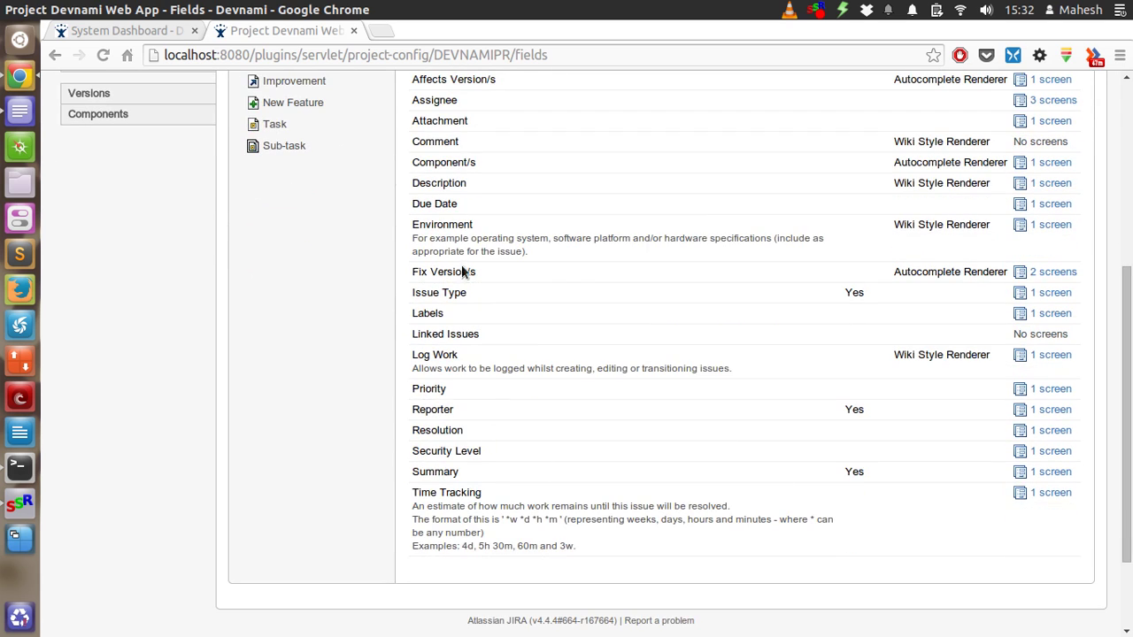
scroll(293, 354, up, 3)
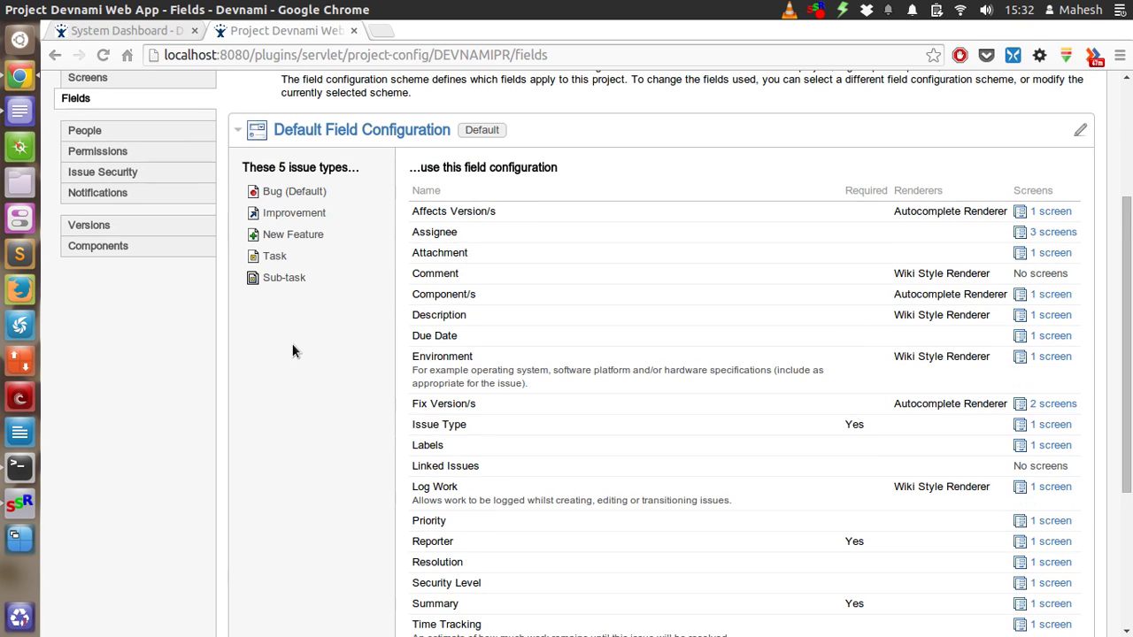
scroll(292, 343, up, 1)
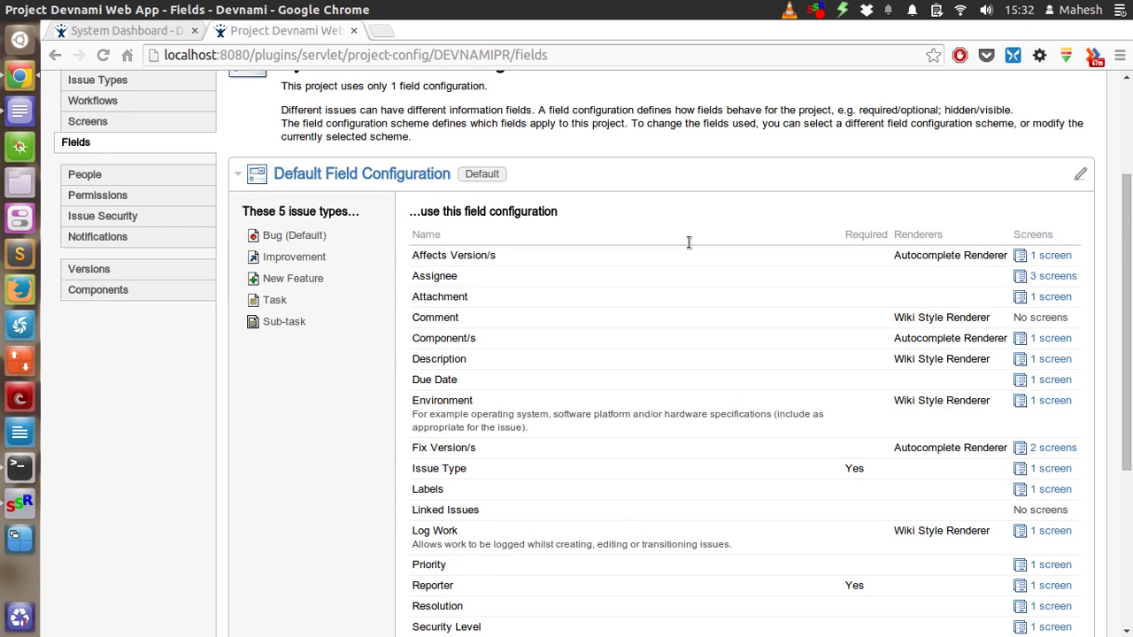
View the Default Field Configuration, where Issue Type, Reporter and Summary are required
click(1080, 176)
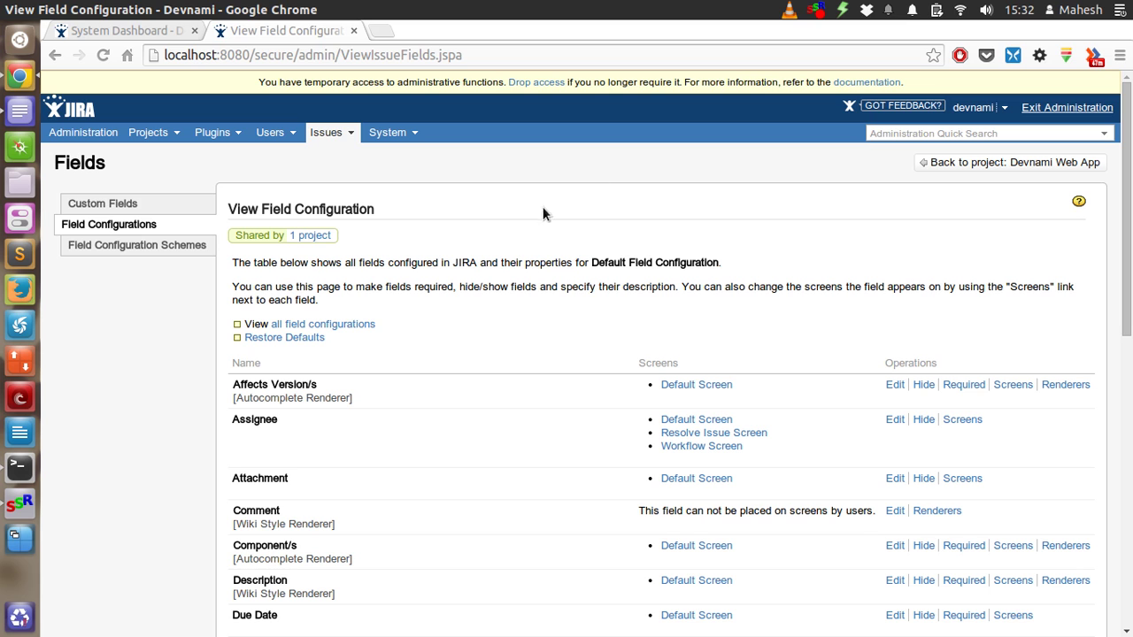
scroll(553, 211, down, 4)
scroll(555, 209, down, 10)
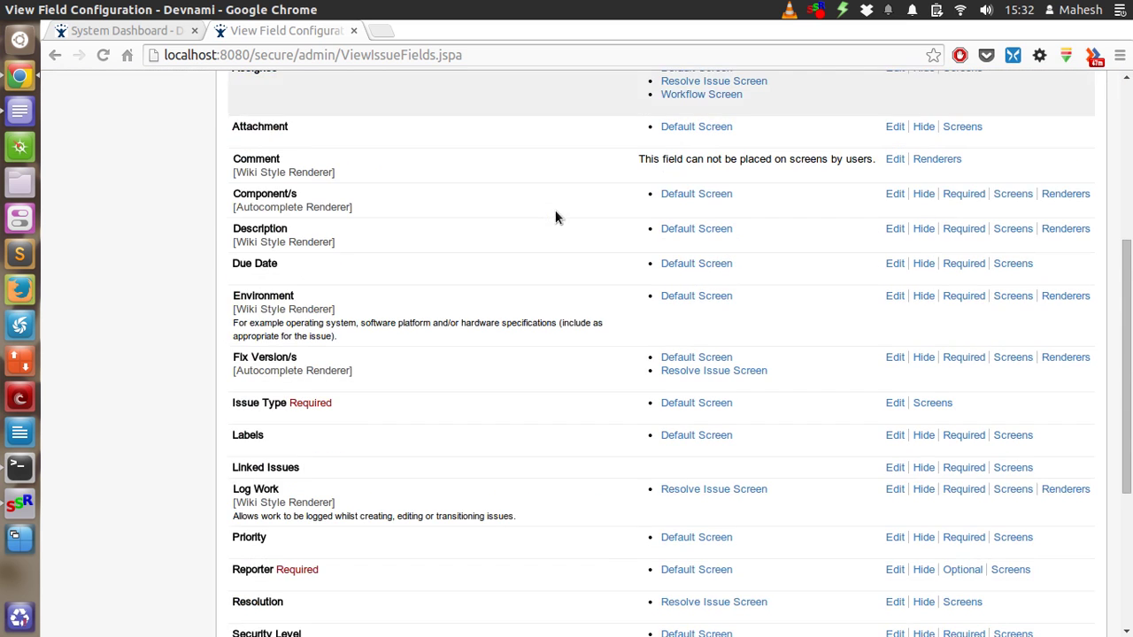
scroll(557, 211, up, 14)
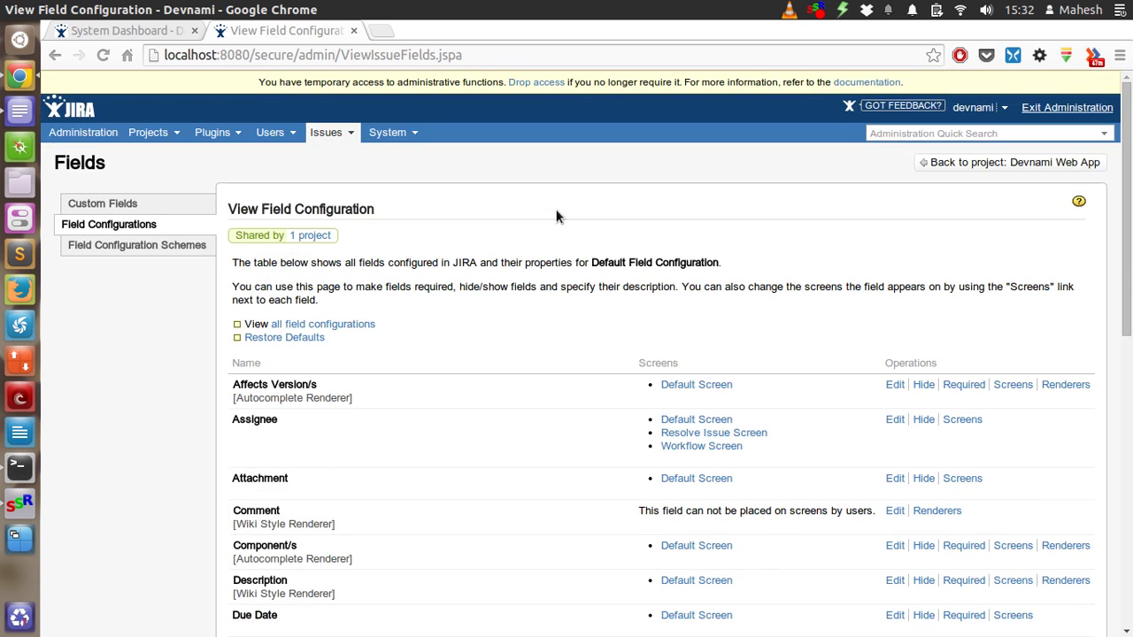
click(139, 133)
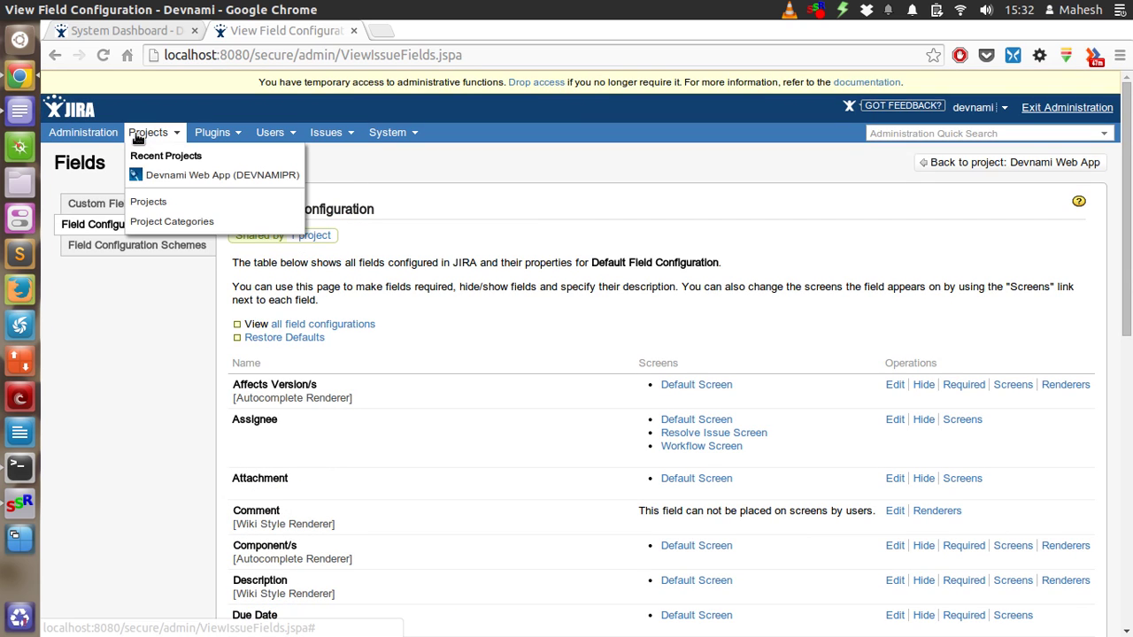
Return to the Devnami Web App project summary and skim its sections
click(158, 174)
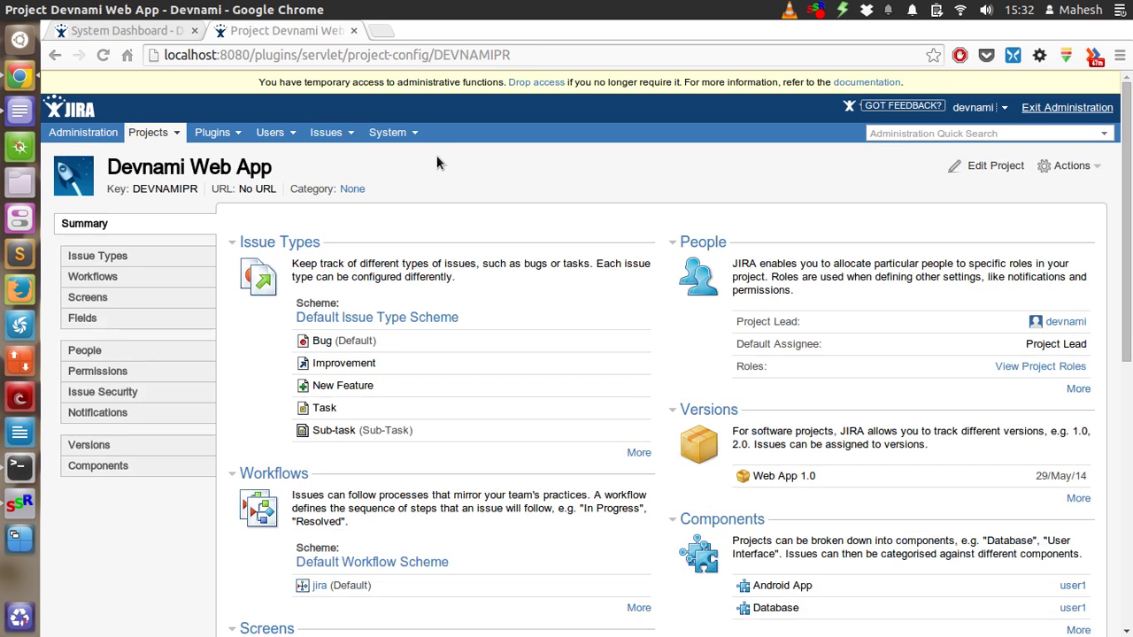
scroll(436, 155, down, 6)
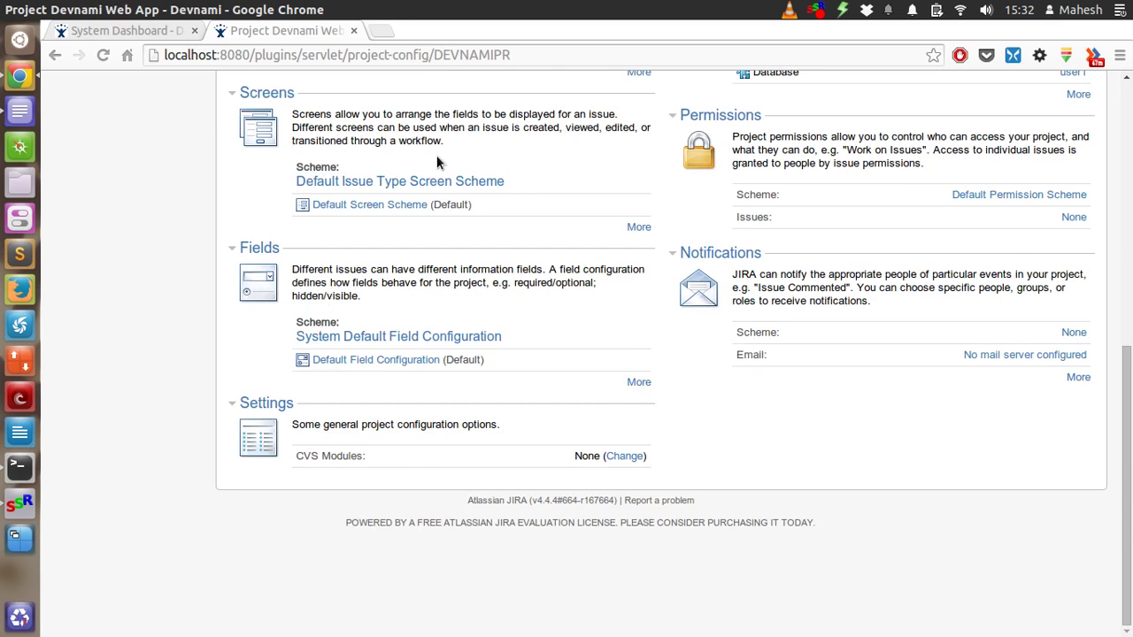
scroll(436, 155, up, 2)
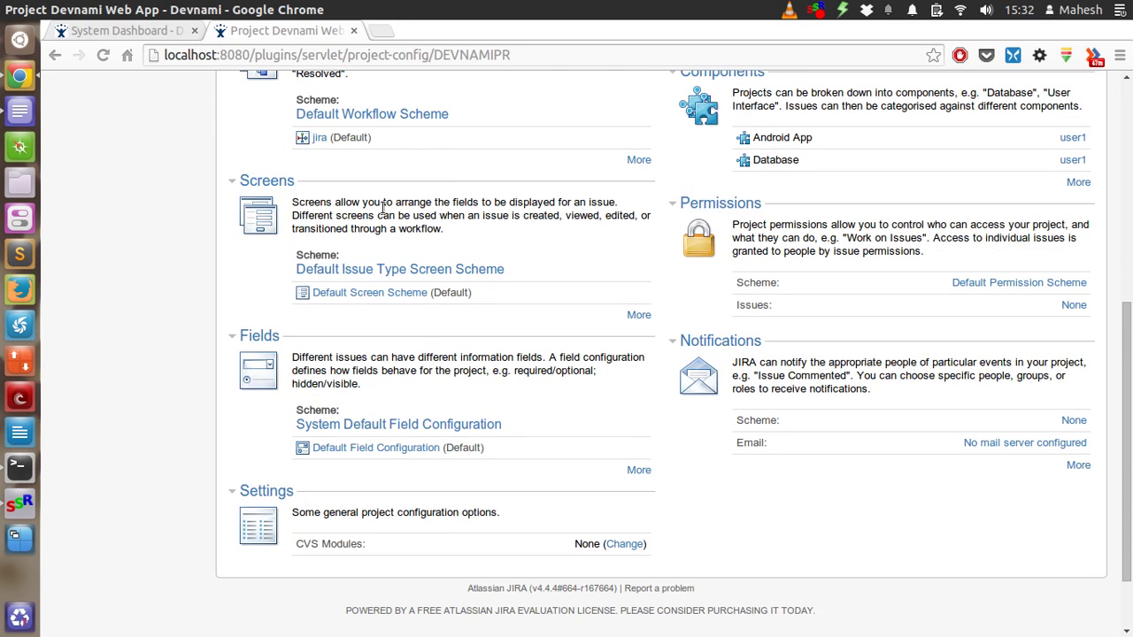
Read the Screens description and scroll back to the top of the summary page
drag(333, 202, 393, 203)
triple_click(524, 225)
click(487, 213)
scroll(153, 225, up, 3)
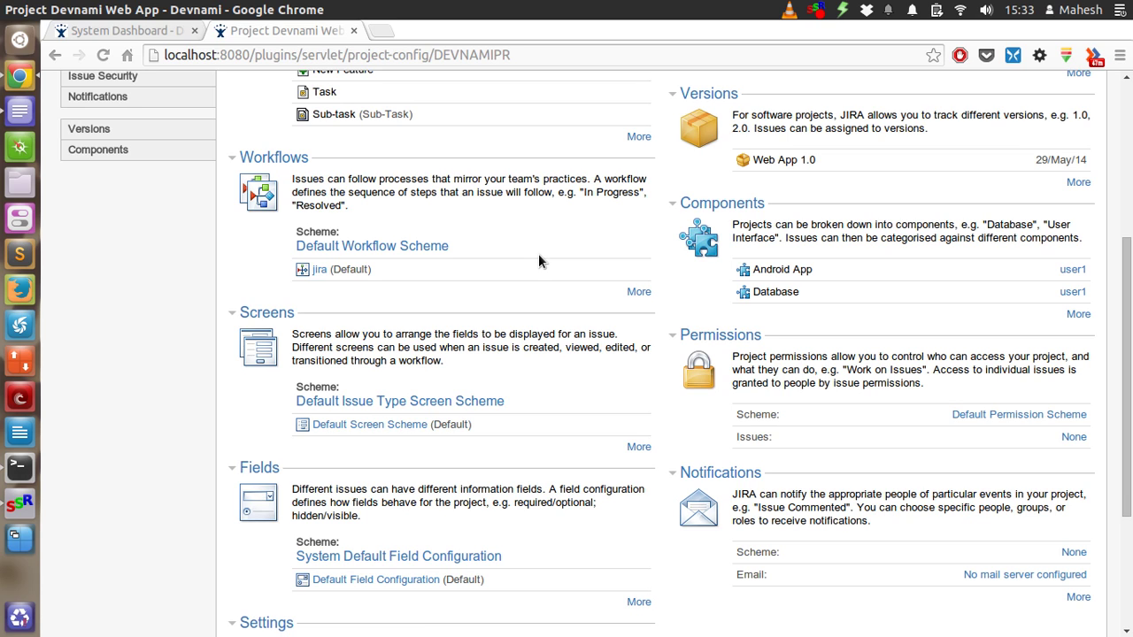
scroll(568, 154, up, 3)
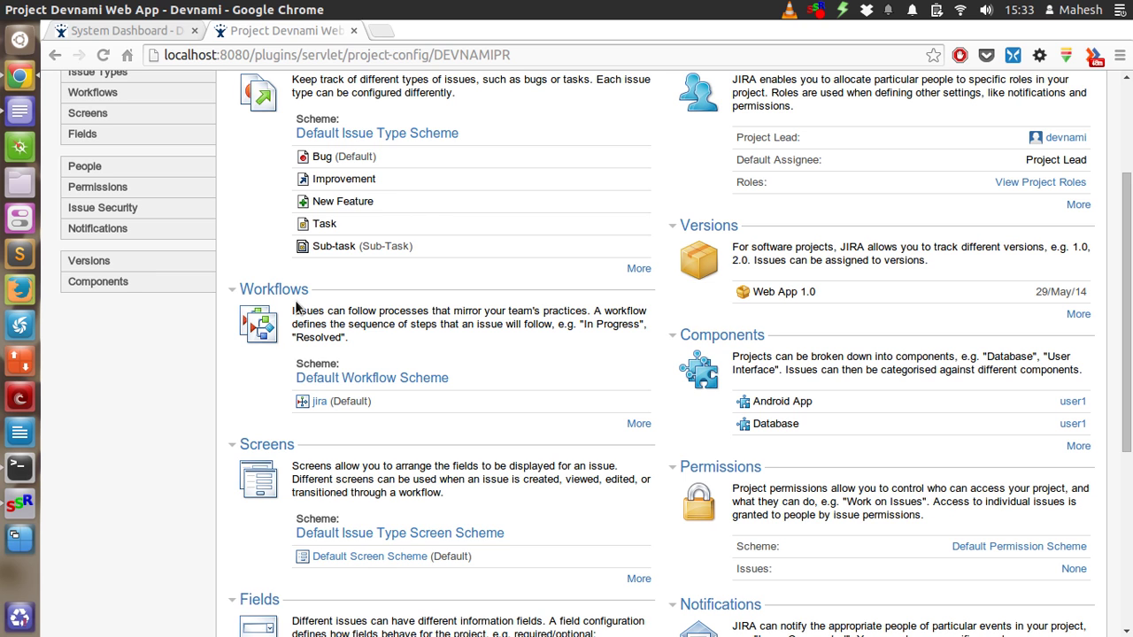
scroll(445, 245, up, 4)
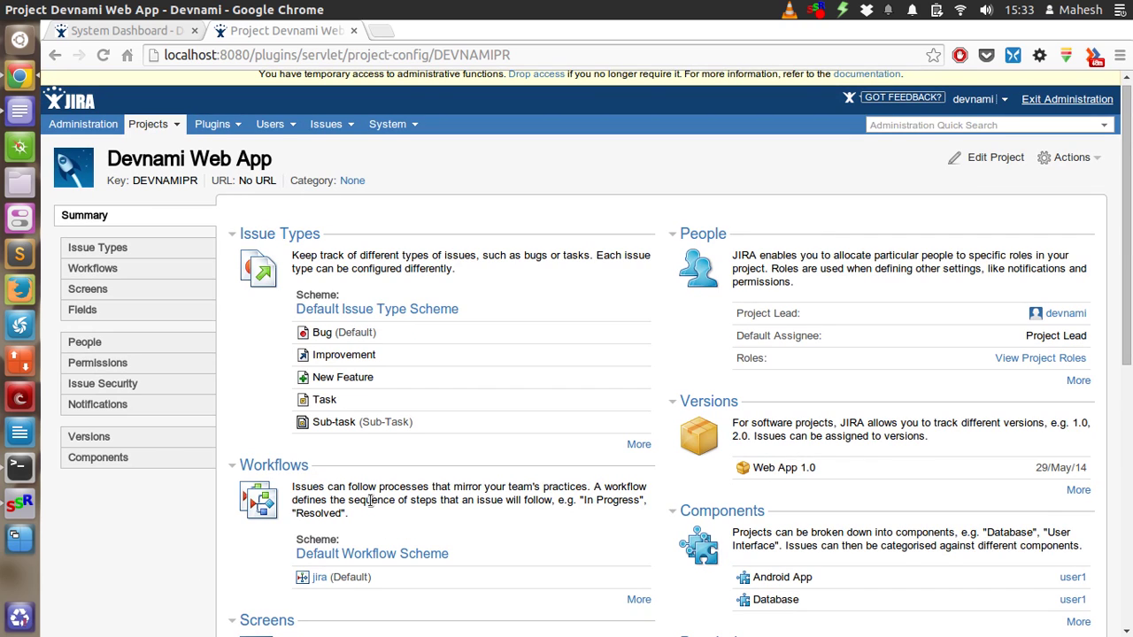